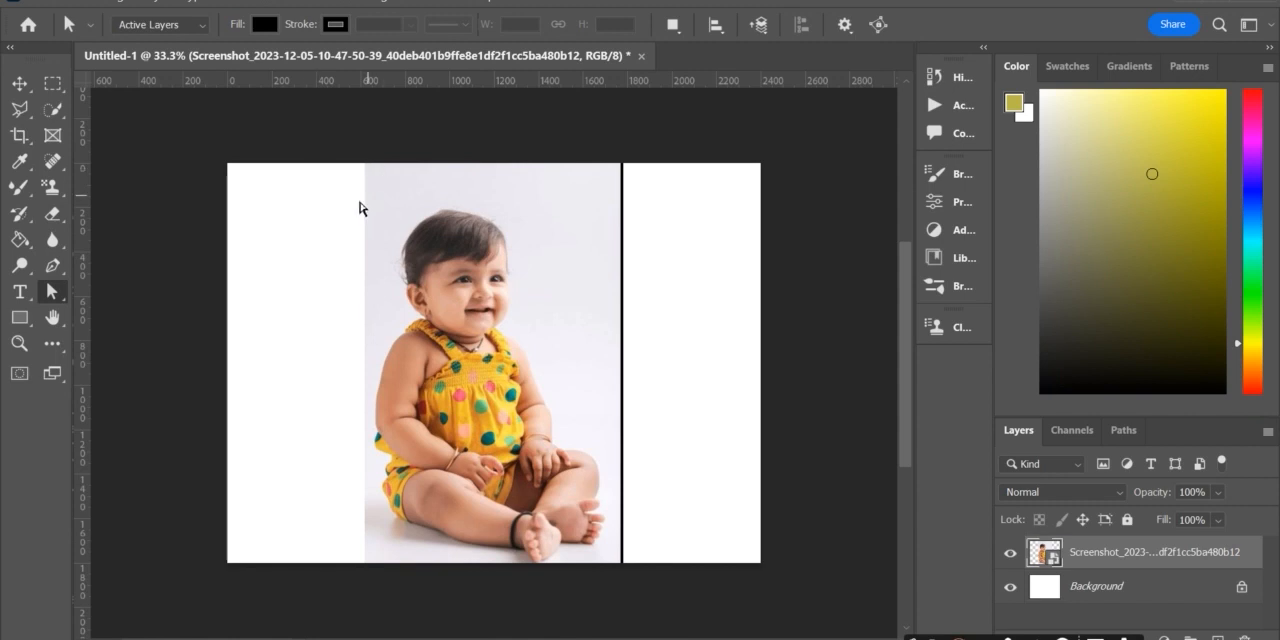
# Step: Erase the photo's hard edges and most of the grey backdrop around the baby with a soft 448 px Eraser
pyautogui.click(53, 213)
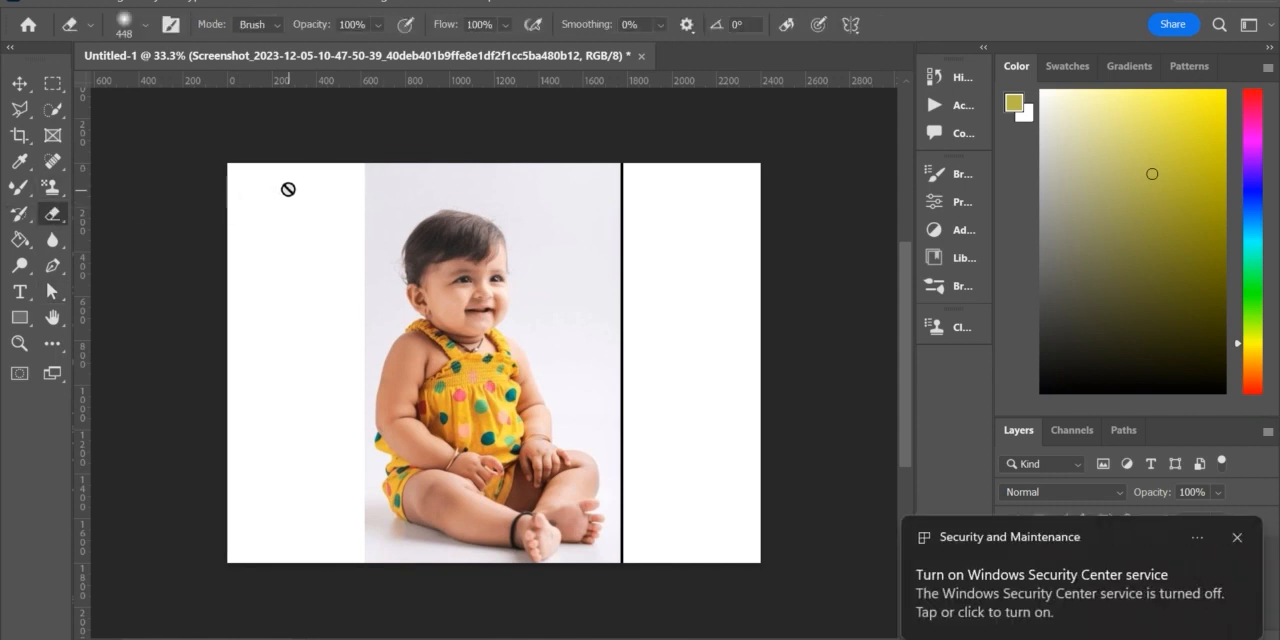
pyautogui.click(266, 220)
pyautogui.click(711, 284)
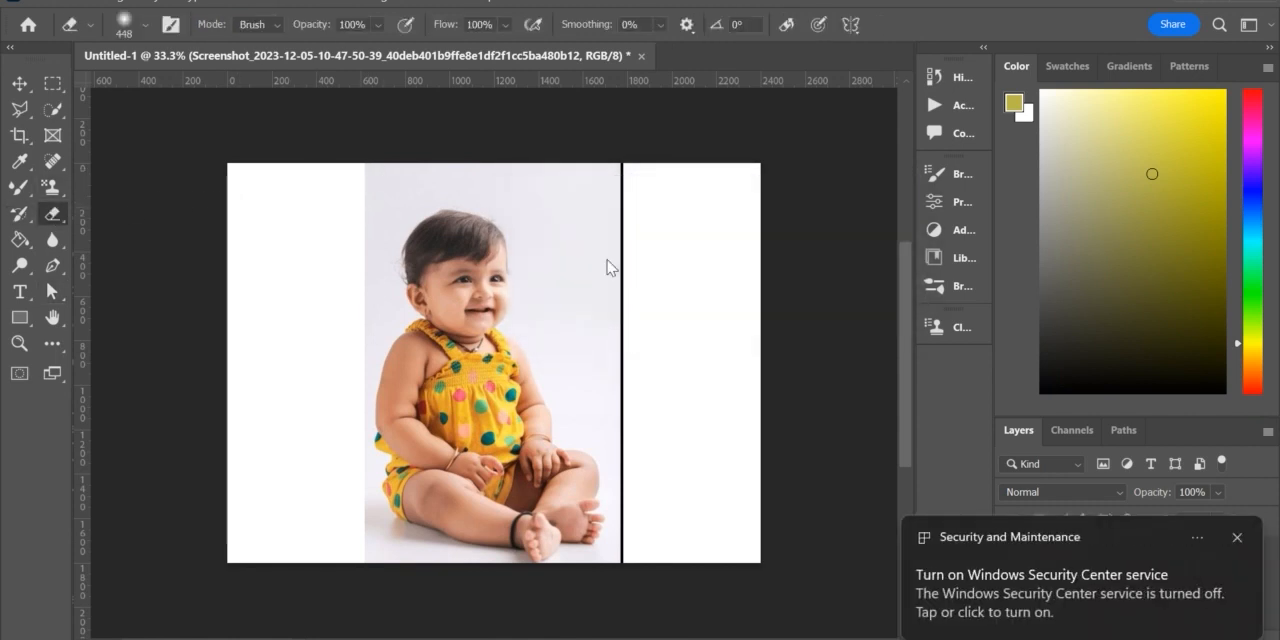
pyautogui.moveTo(309, 166)
pyautogui.mouseDown()
pyautogui.moveTo(402, 119)
pyautogui.moveTo(461, 119)
pyautogui.moveTo(550, 135)
pyautogui.moveTo(589, 167)
pyautogui.moveTo(600, 209)
pyautogui.moveTo(534, 164)
pyautogui.moveTo(582, 269)
pyautogui.moveTo(627, 474)
pyautogui.moveTo(621, 533)
pyautogui.moveTo(626, 496)
pyautogui.moveTo(637, 537)
pyautogui.moveTo(644, 492)
pyautogui.moveTo(632, 492)
pyautogui.moveTo(631, 397)
pyautogui.moveTo(606, 226)
pyautogui.mouseUp()
pyautogui.moveTo(332, 162)
pyautogui.mouseDown()
pyautogui.moveTo(307, 312)
pyautogui.moveTo(309, 491)
pyautogui.moveTo(317, 523)
pyautogui.moveTo(345, 548)
pyautogui.mouseUp()
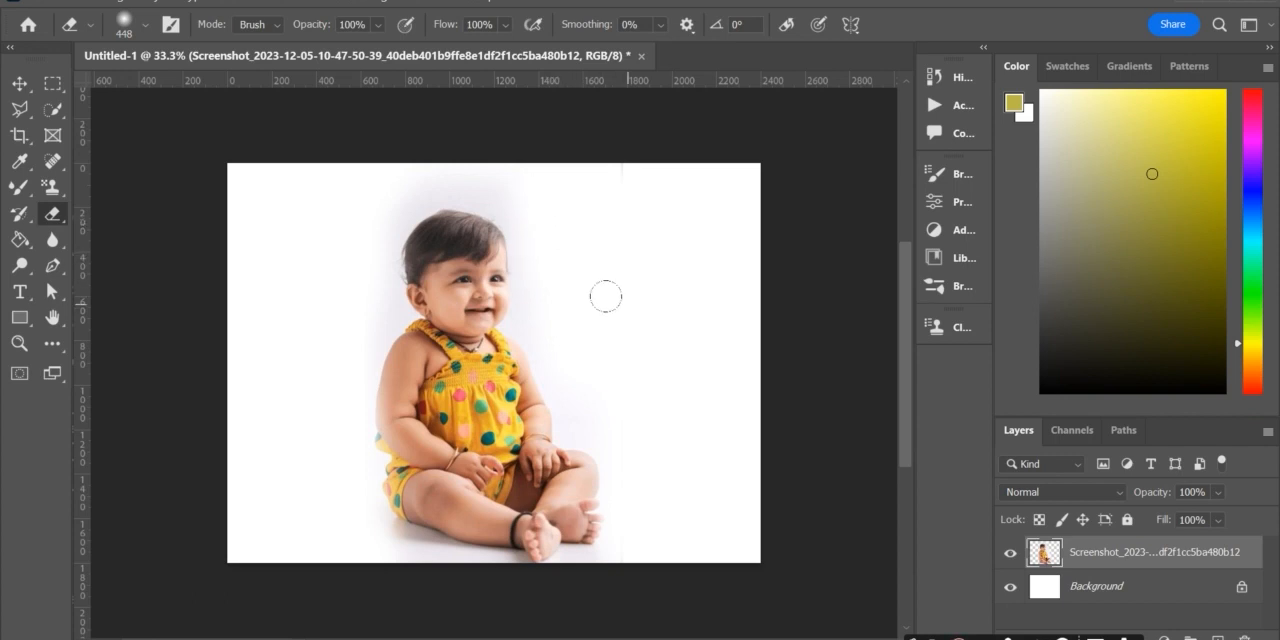
pyautogui.moveTo(330, 498)
pyautogui.mouseDown()
pyautogui.moveTo(349, 530)
pyautogui.moveTo(398, 562)
pyautogui.mouseUp()
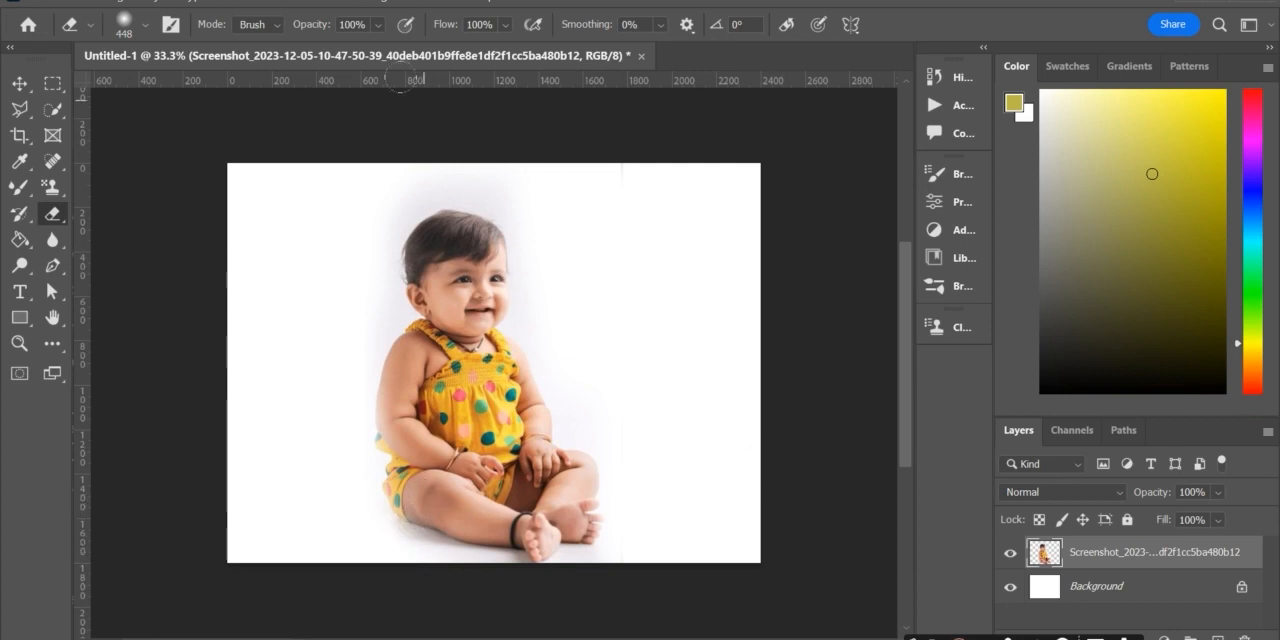
# Step: Move the baby photo to the left half of the canvas, to about X 657 px, Y 831 px
pyautogui.hotkey('ctrl', 't')
pyautogui.moveTo(452, 250); pyautogui.dragTo(328, 242)
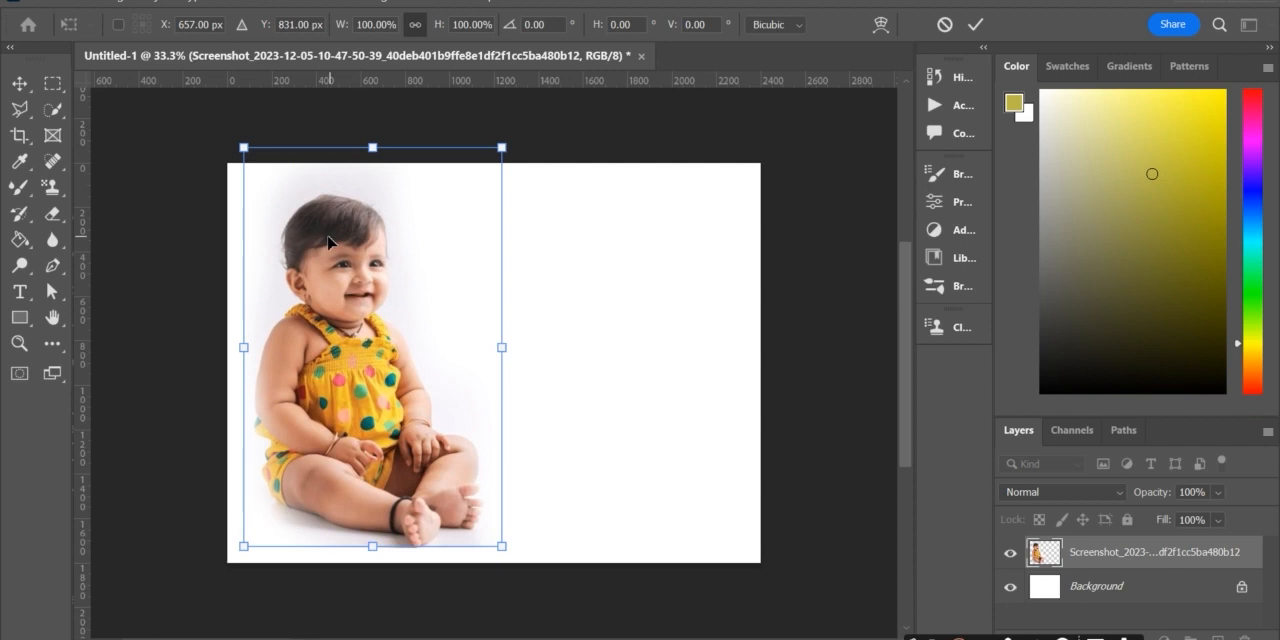
pyautogui.press('Return')
pyautogui.press('e')
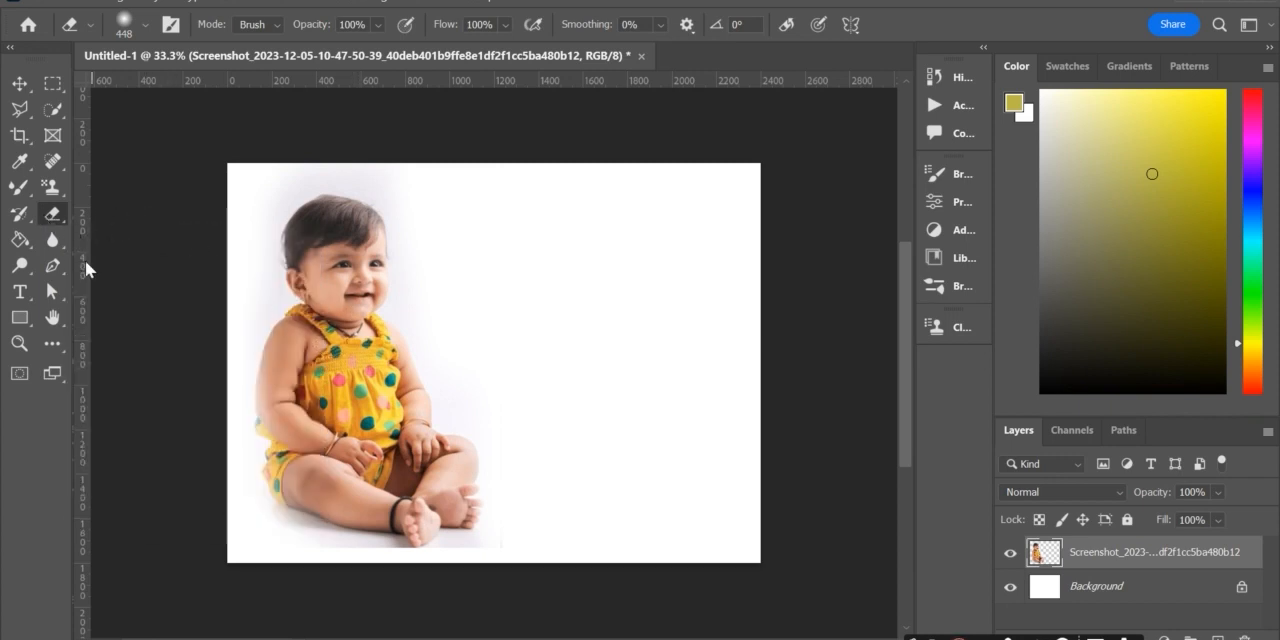
# Step: Shift the photo slightly further left, to about X 618 px, Y 822 px
pyautogui.click(52, 291)
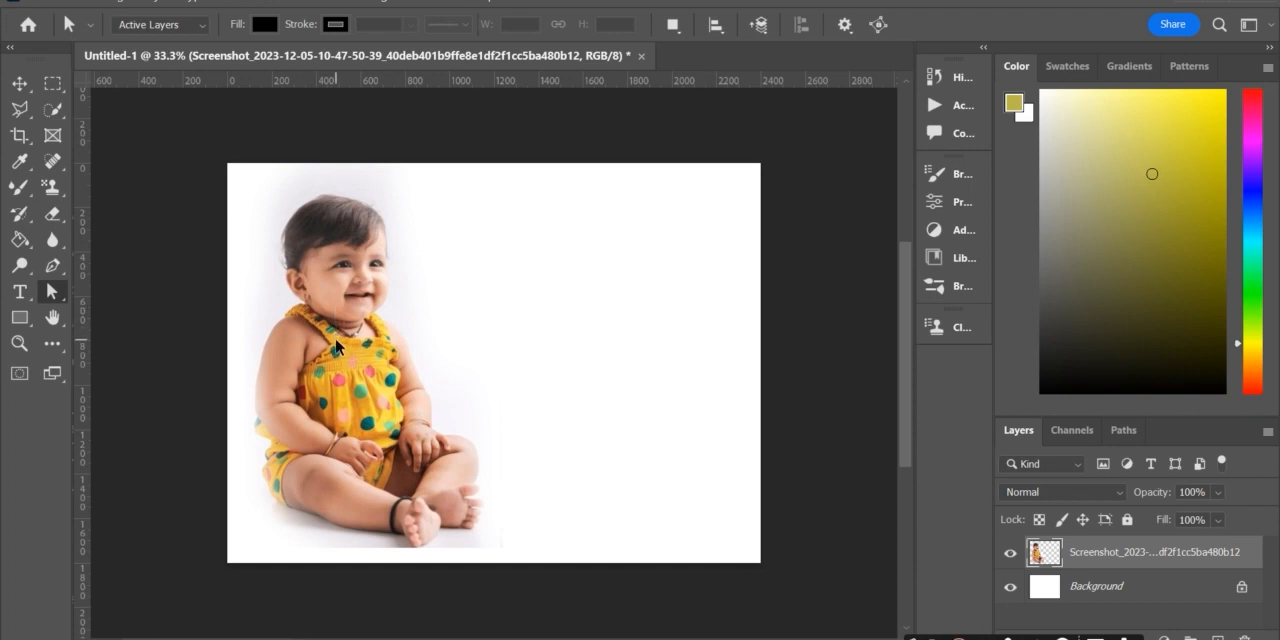
pyautogui.hotkey('ctrl', 't')
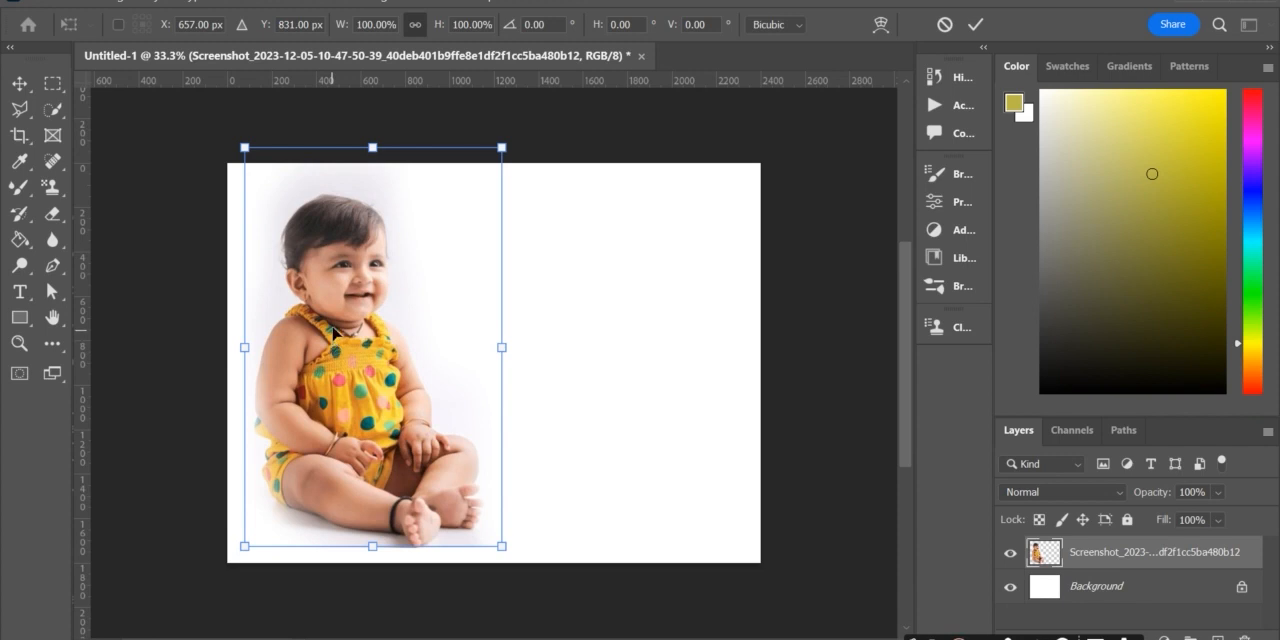
pyautogui.press('Return')
pyautogui.press('a')
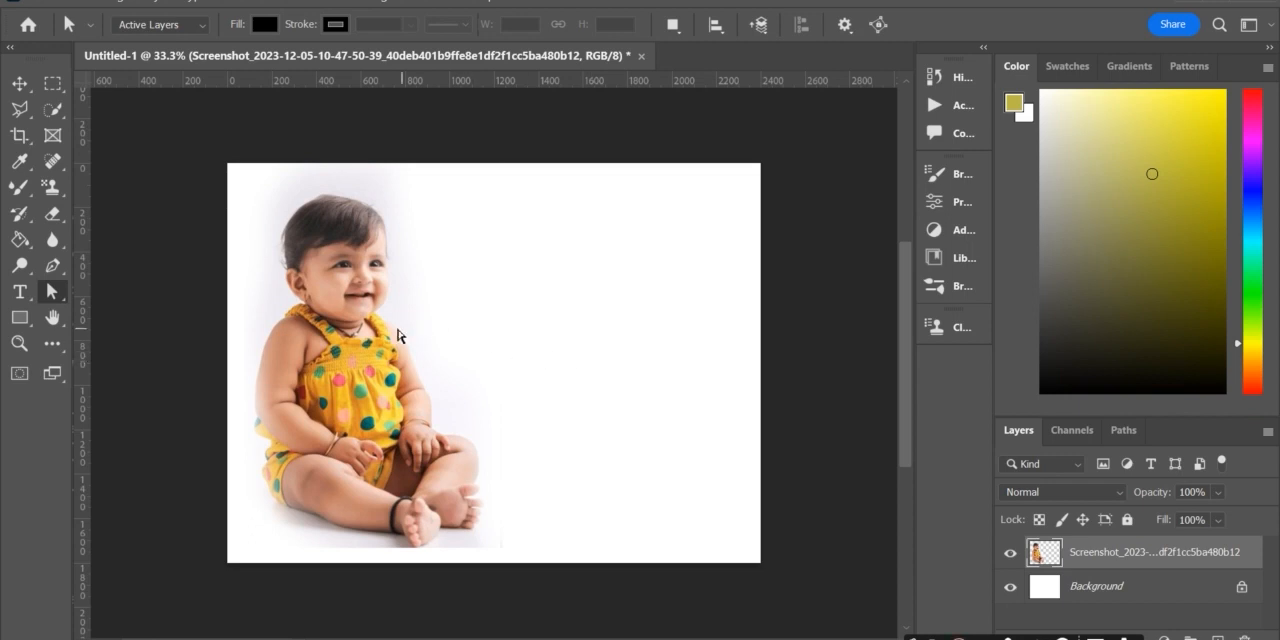
pyautogui.hotkey('ctrl', 't')
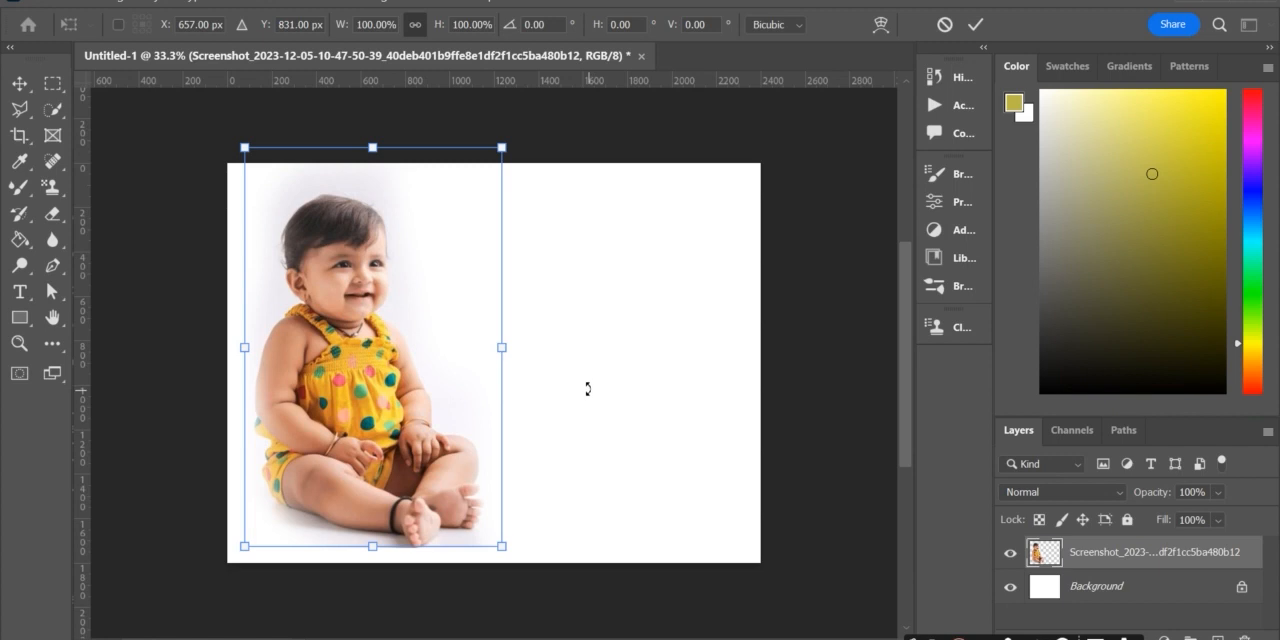
pyautogui.moveTo(364, 318)
pyautogui.mouseDown()
pyautogui.moveTo(413, 331)
pyautogui.moveTo(357, 318)
pyautogui.mouseUp()
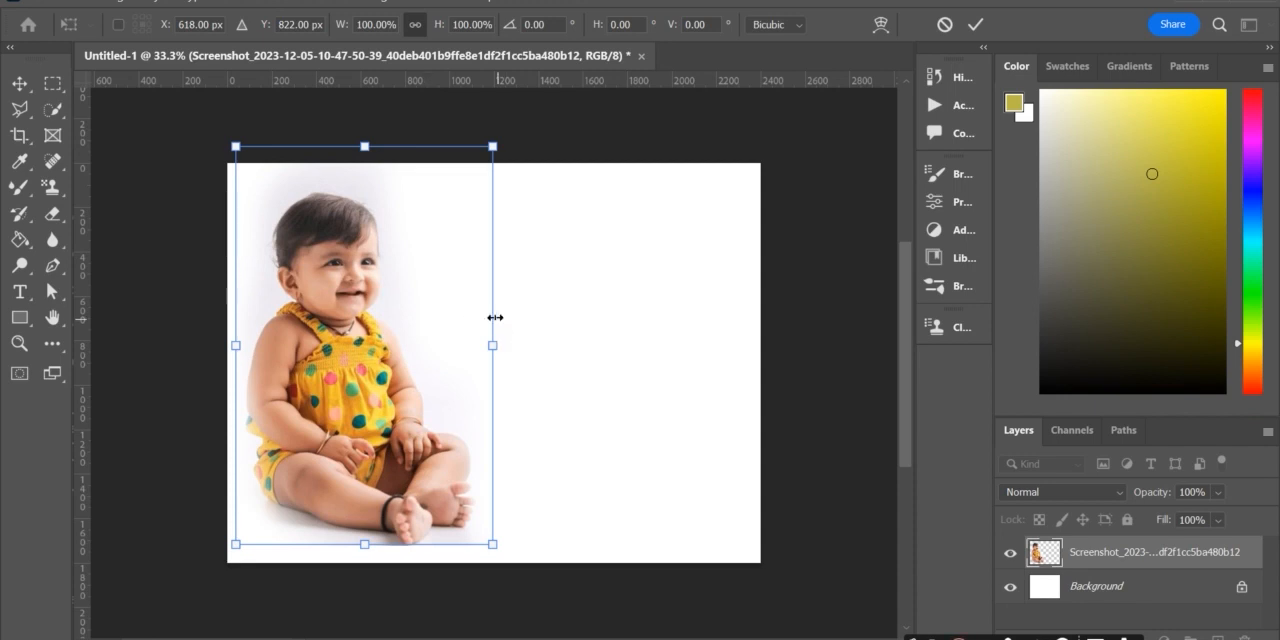
pyautogui.press('a')
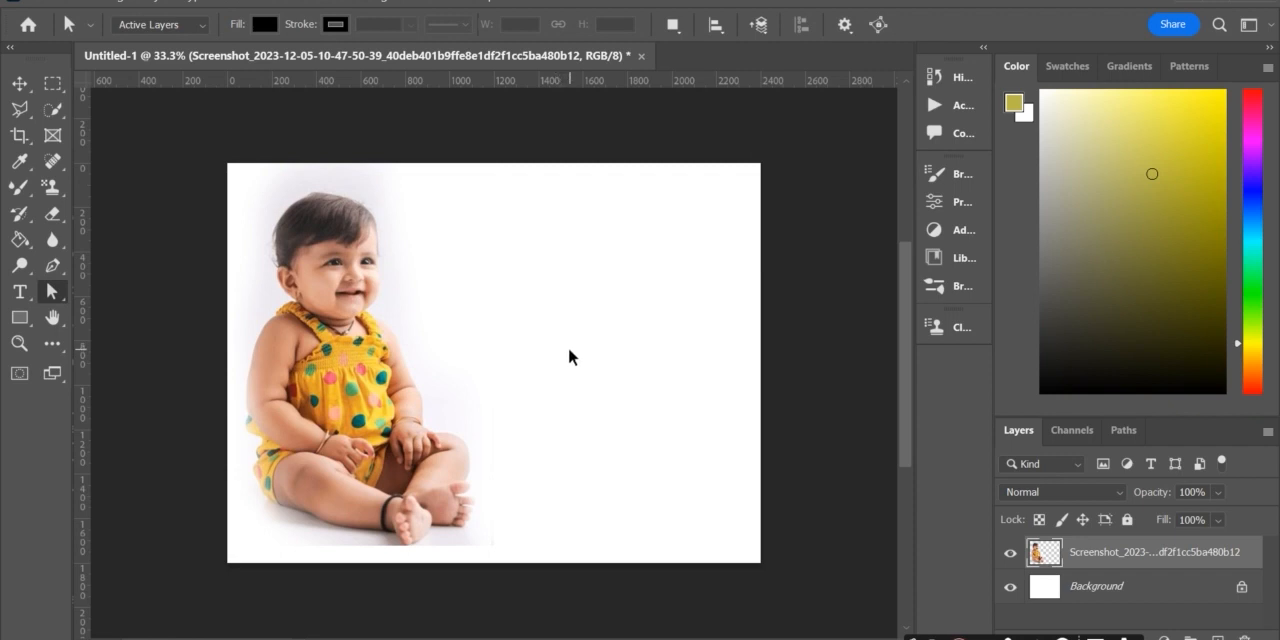
# Step: Add a second copy of the baby photo and delete Group 1 together with its contents
pyautogui.press('F2')
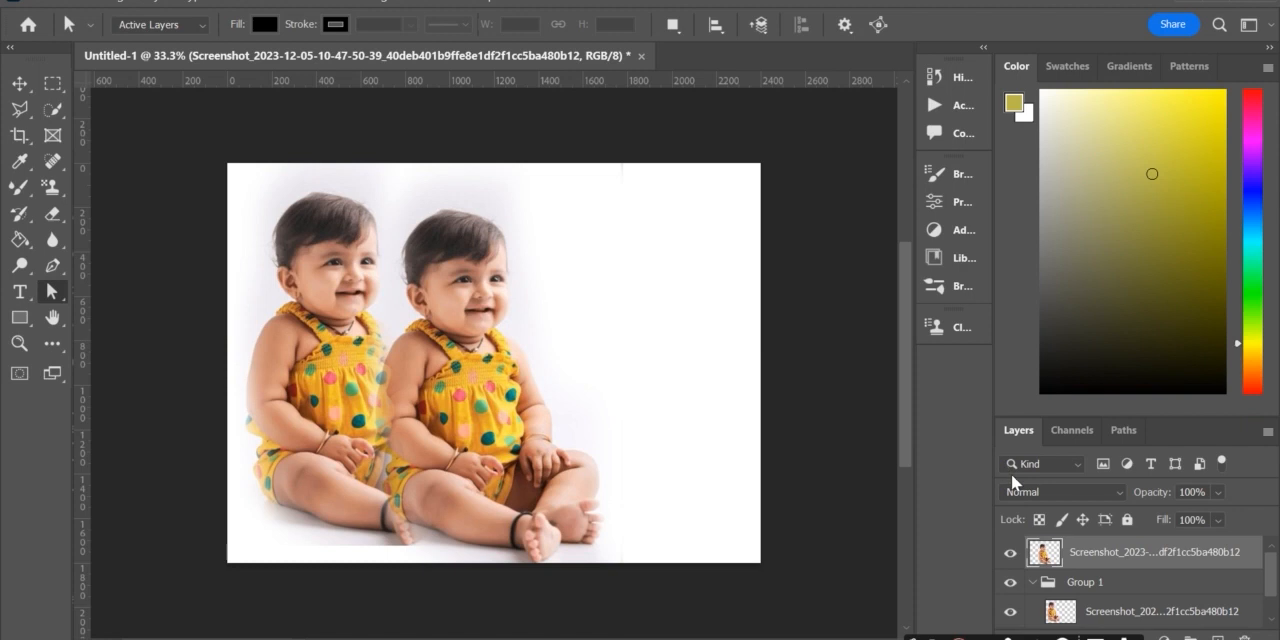
pyautogui.click(1088, 584)
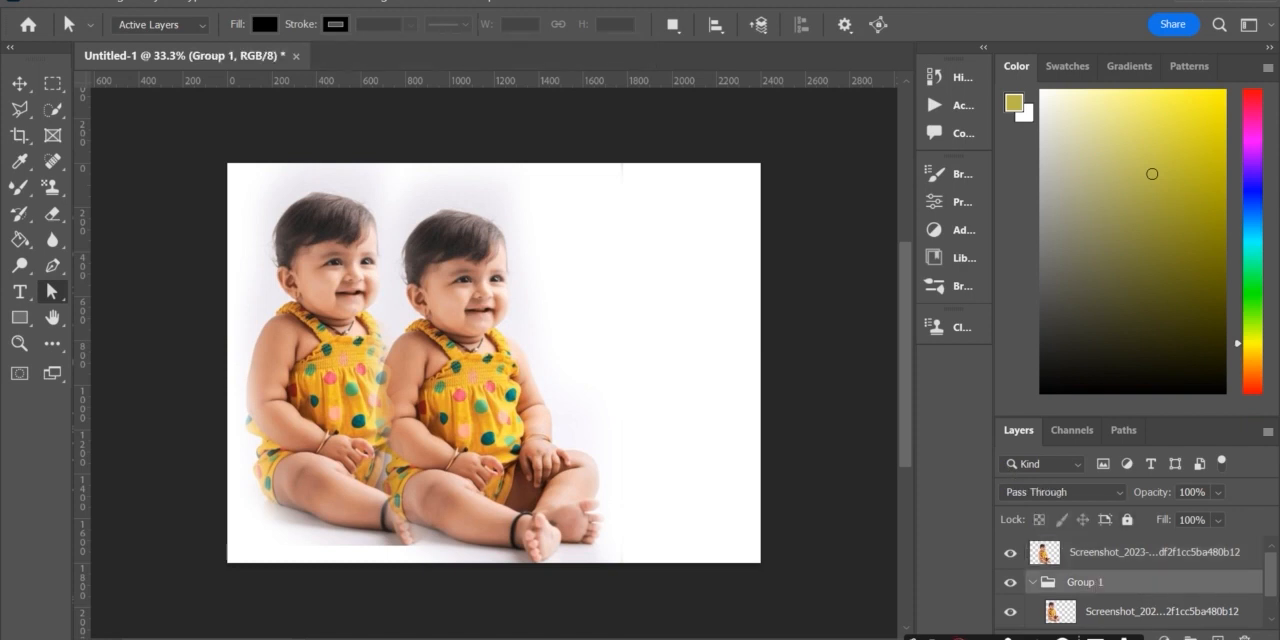
pyautogui.press('Delete')
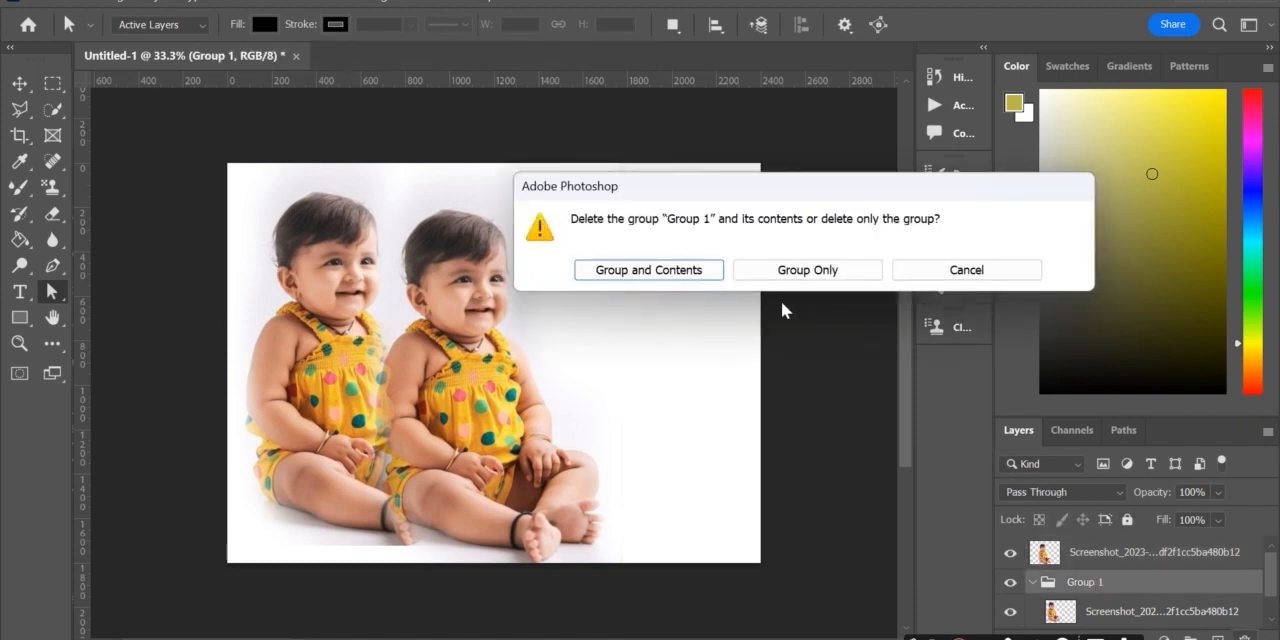
pyautogui.click(670, 272)
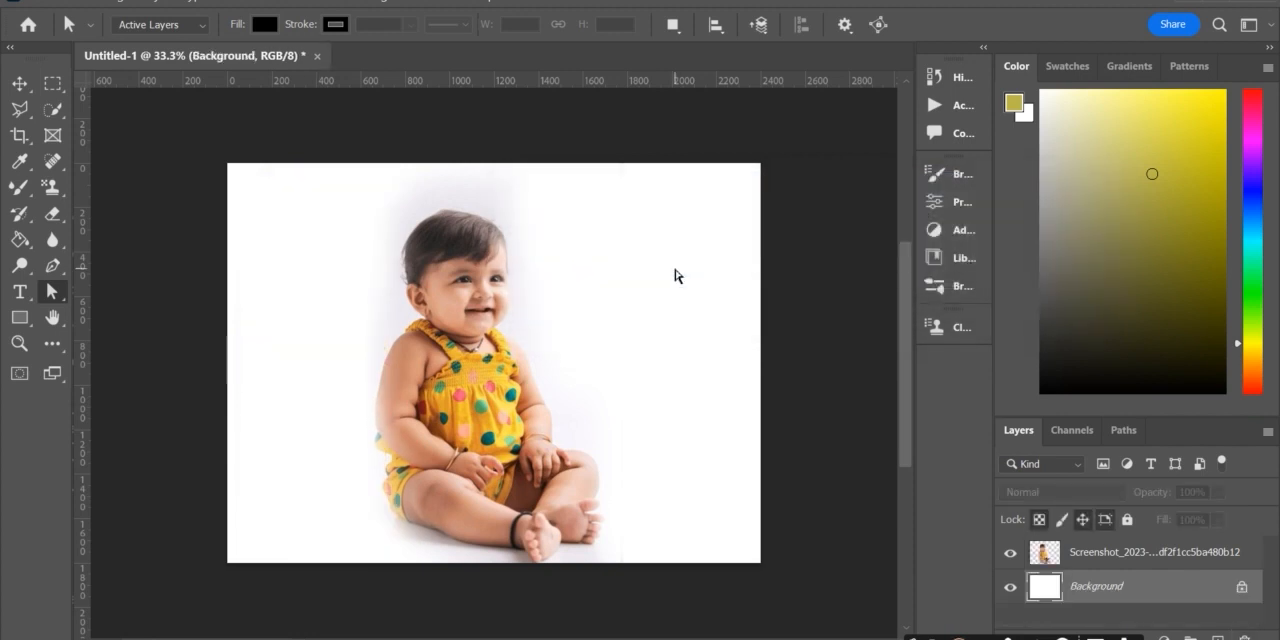
# Step: Move the remaining baby photo layer to the left half of the canvas, to about X 618 px, Y 864 px
pyautogui.click(1071, 551)
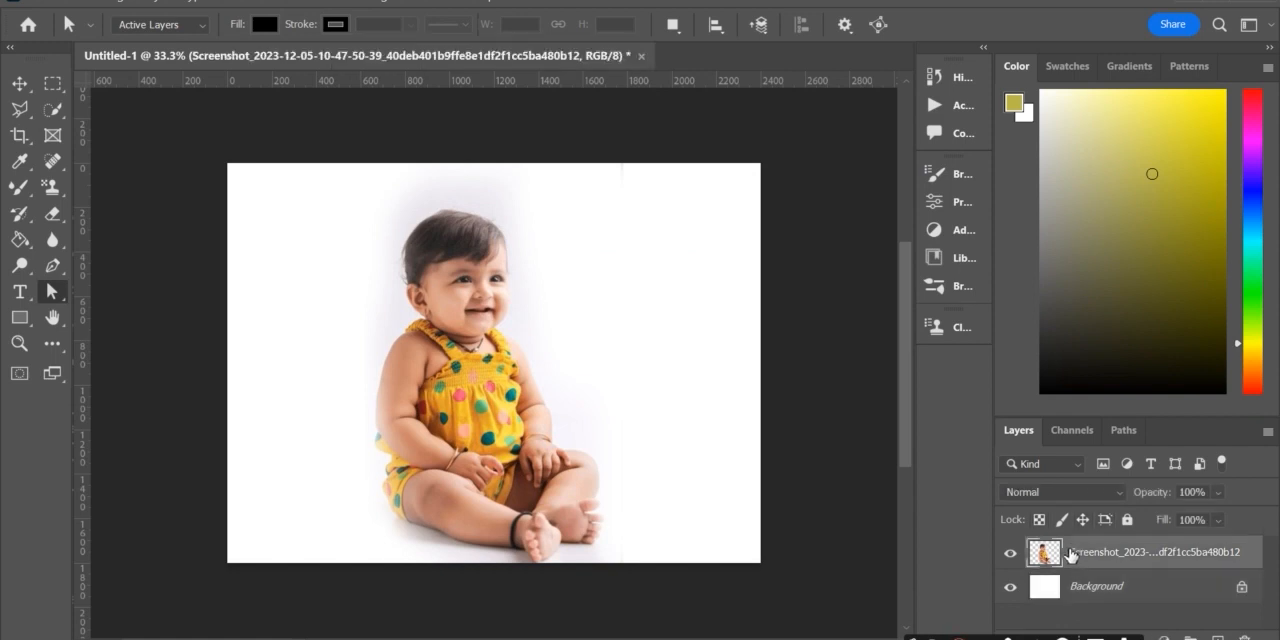
pyautogui.rightClick(1071, 553)
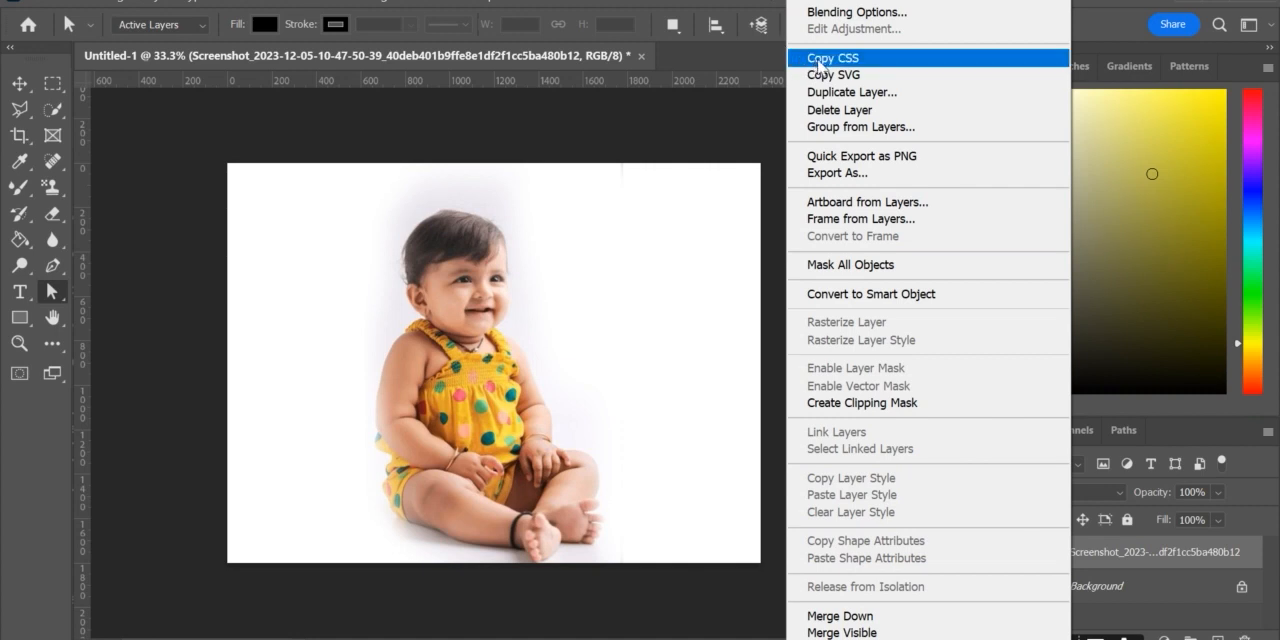
pyautogui.click(680, 327)
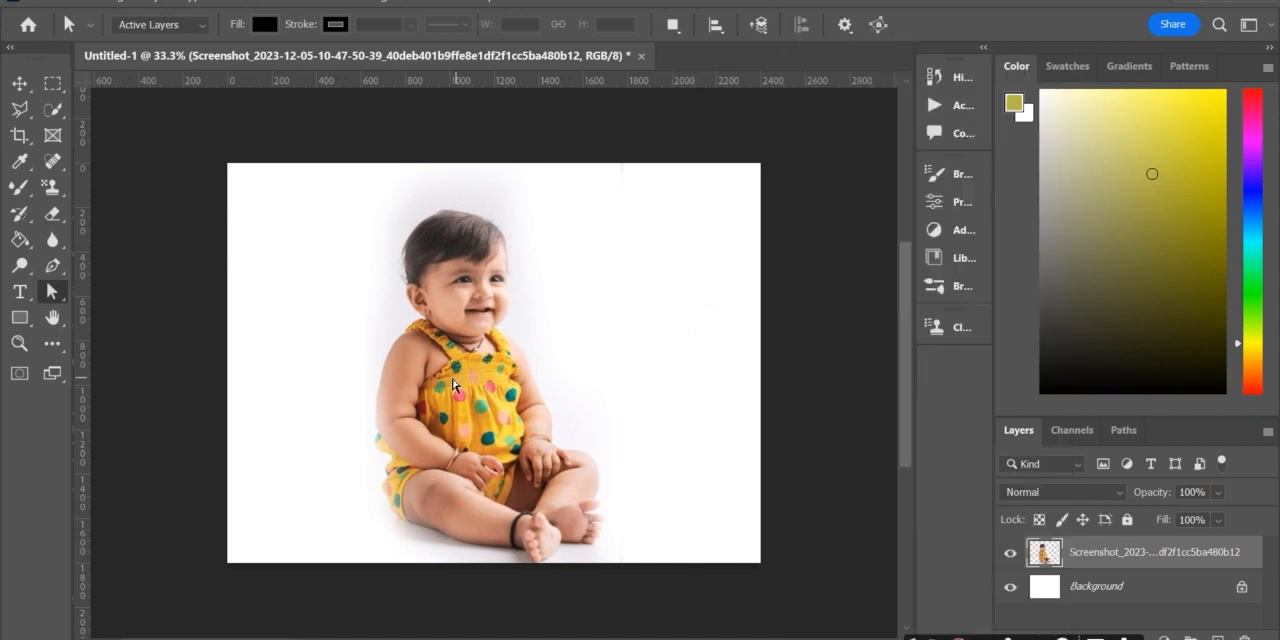
pyautogui.hotkey('ctrl', 't')
pyautogui.moveTo(500, 365); pyautogui.dragTo(376, 353)
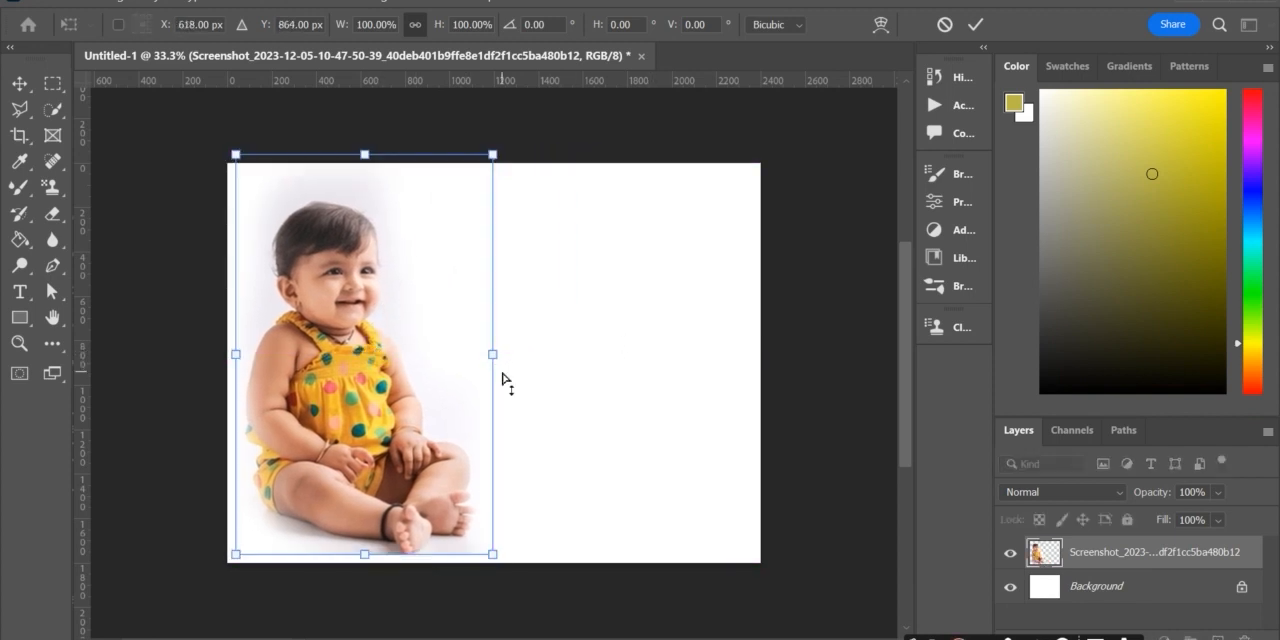
pyautogui.press('Return')
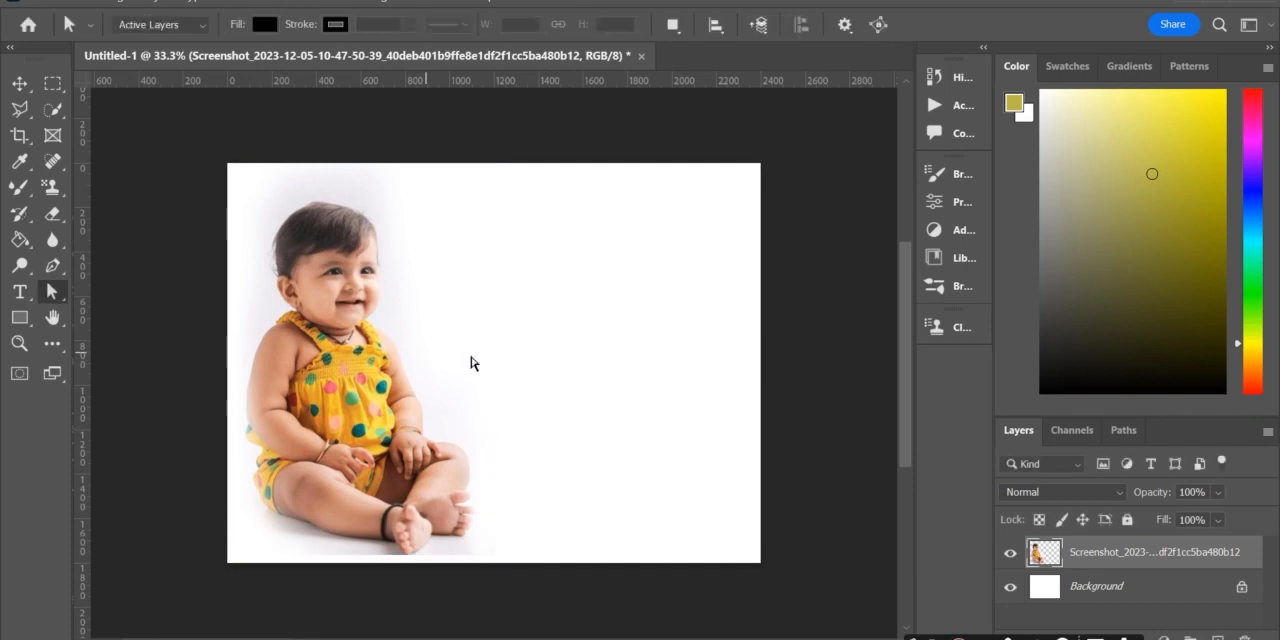
# Step: Paste a second copy of the baby photo and move it to the right half of the canvas, to about X 1722 px, Y 936 px
pyautogui.hotkey('ctrl', 'v')
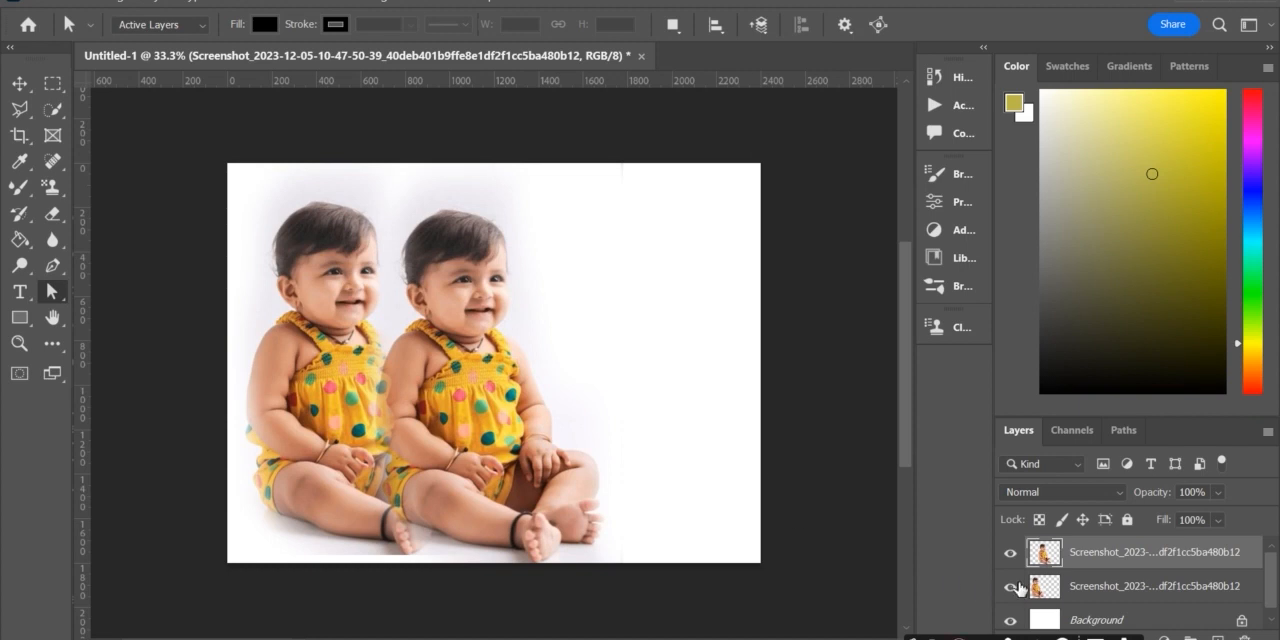
pyautogui.click(1075, 587)
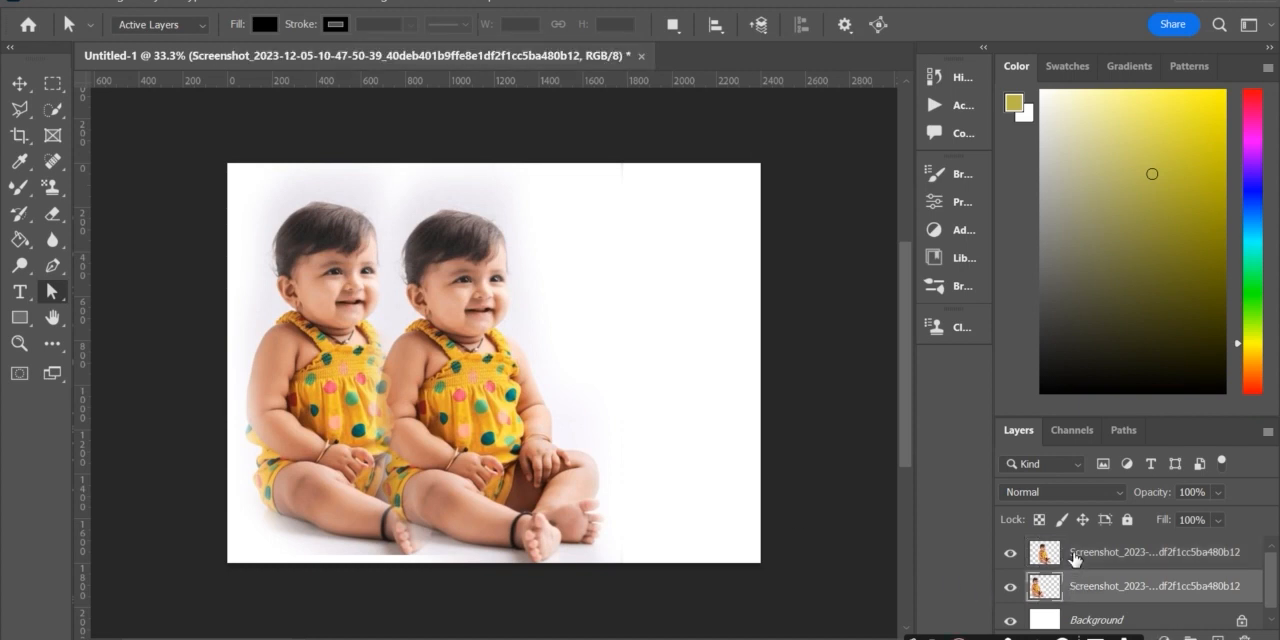
pyautogui.hotkey('ctrl', 't')
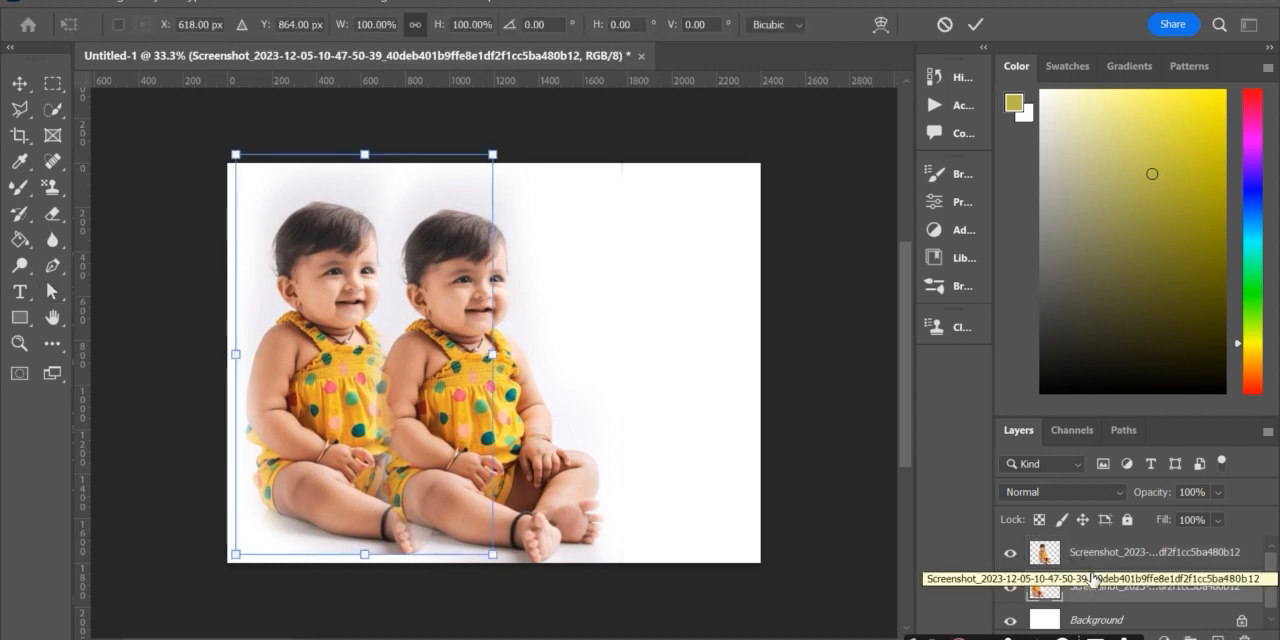
pyautogui.press('Return')
pyautogui.press('a')
pyautogui.click(1092, 556)
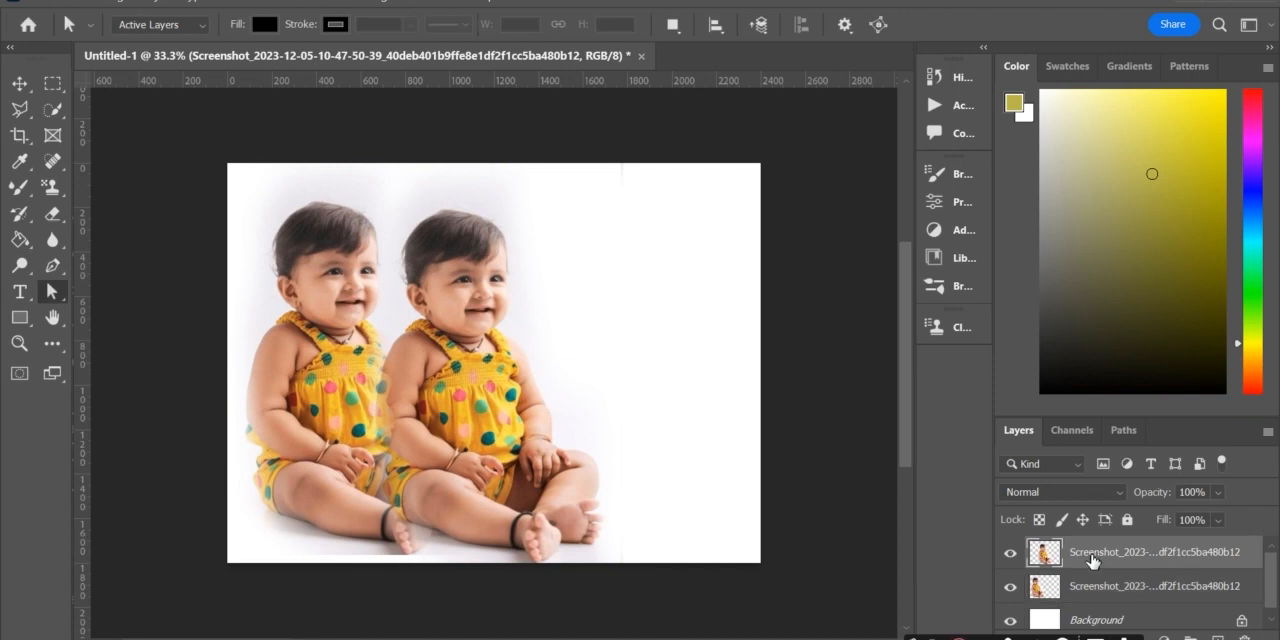
pyautogui.hotkey('ctrl', 't')
pyautogui.moveTo(508, 411); pyautogui.dragTo(623, 420)
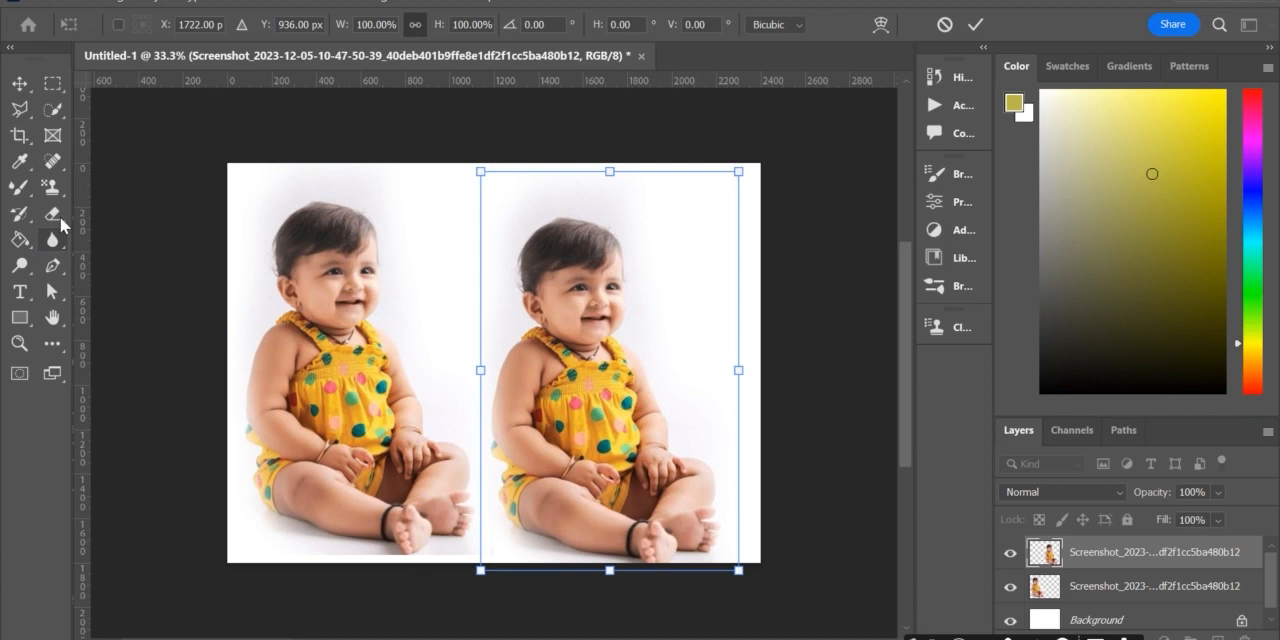
# Step: Erase the lower body of the right-hand copy with the soft Eraser, leaving only the head and shoulders with a faded edge
pyautogui.click(60, 212)
pyautogui.moveTo(495, 385)
pyautogui.mouseDown()
pyautogui.moveTo(581, 419)
pyautogui.moveTo(680, 391)
pyautogui.moveTo(486, 414)
pyautogui.moveTo(525, 460)
pyautogui.moveTo(463, 432)
pyautogui.moveTo(518, 503)
pyautogui.moveTo(565, 506)
pyautogui.moveTo(665, 472)
pyautogui.moveTo(656, 529)
pyautogui.moveTo(702, 460)
pyautogui.moveTo(688, 542)
pyautogui.moveTo(499, 521)
pyautogui.moveTo(651, 484)
pyautogui.moveTo(673, 451)
pyautogui.mouseUp()
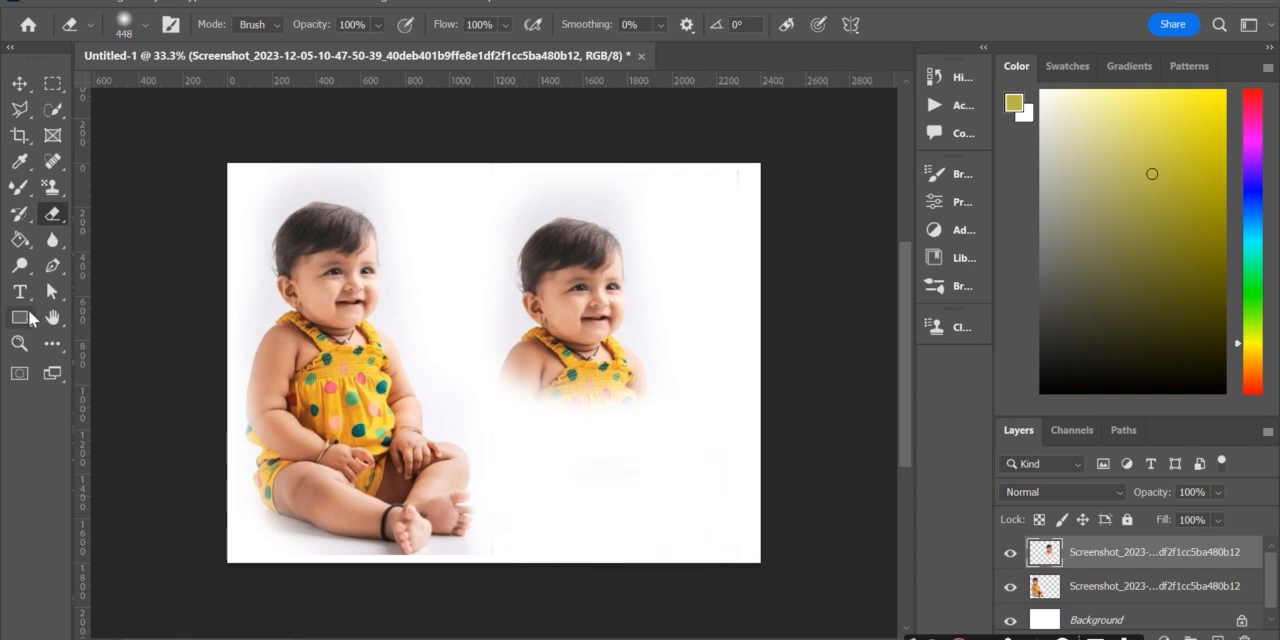
# Step: Enlarge the head-and-shoulders copy to about 162.63% and place it at about X 1990.5 px, Y 1209 px
pyautogui.click(50, 293)
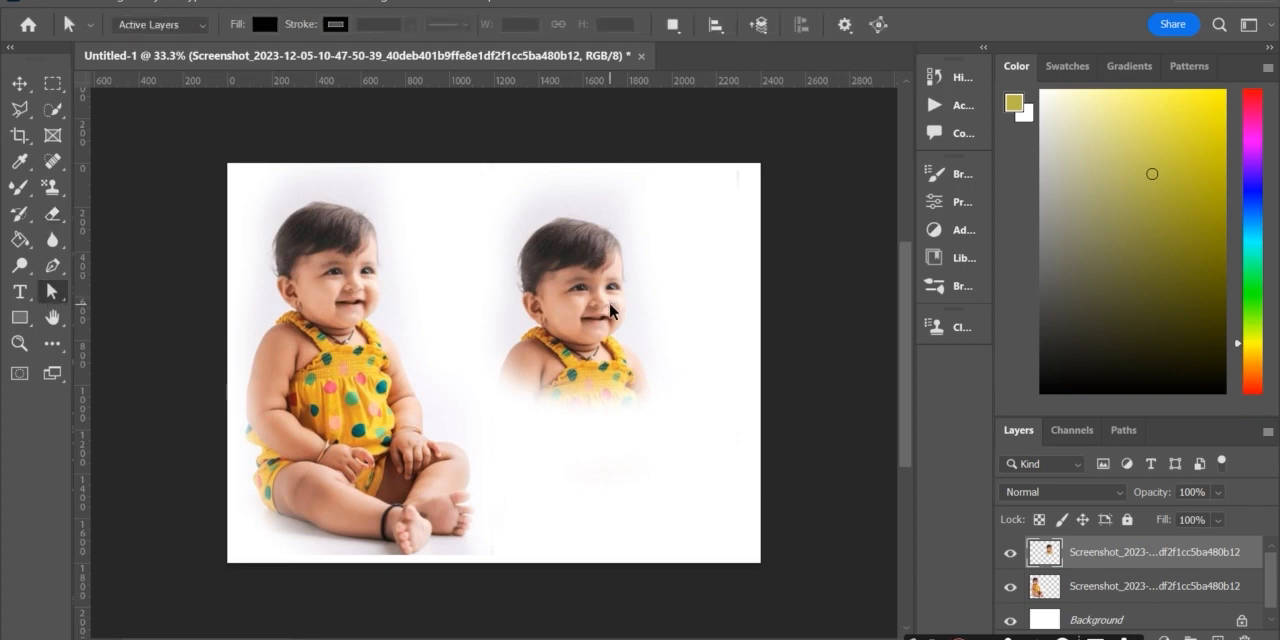
pyautogui.hotkey('ctrl', 't')
pyautogui.moveTo(741, 366); pyautogui.dragTo(869, 362)
pyautogui.moveTo(700, 400); pyautogui.dragTo(677, 456)
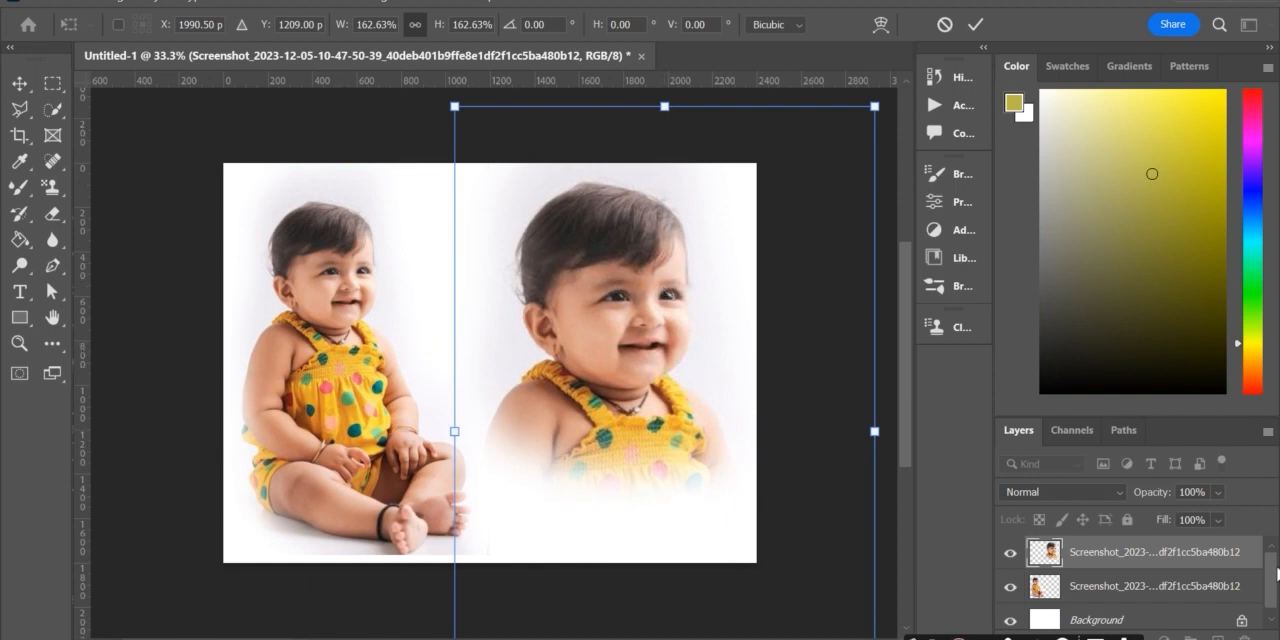
pyautogui.press('Return')
# Step: Soften the outer and lower edges of the left full-body photo with the soft Eraser so it fades into the background
pyautogui.click(1130, 588)
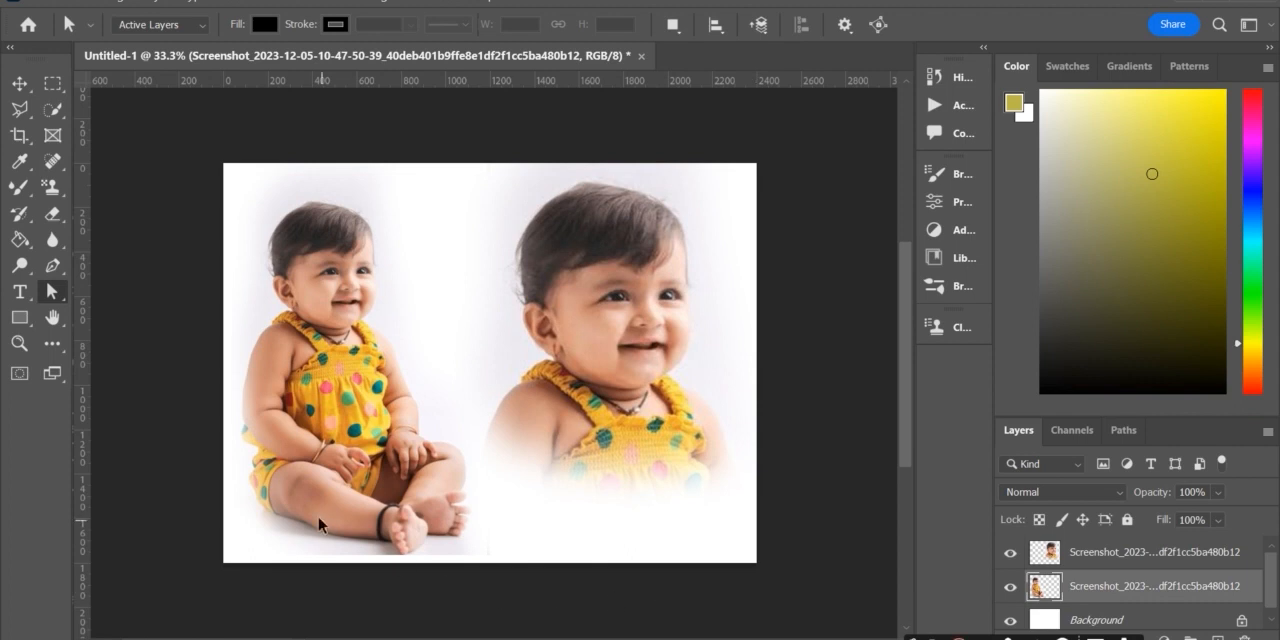
pyautogui.hotkey('ctrl', 't')
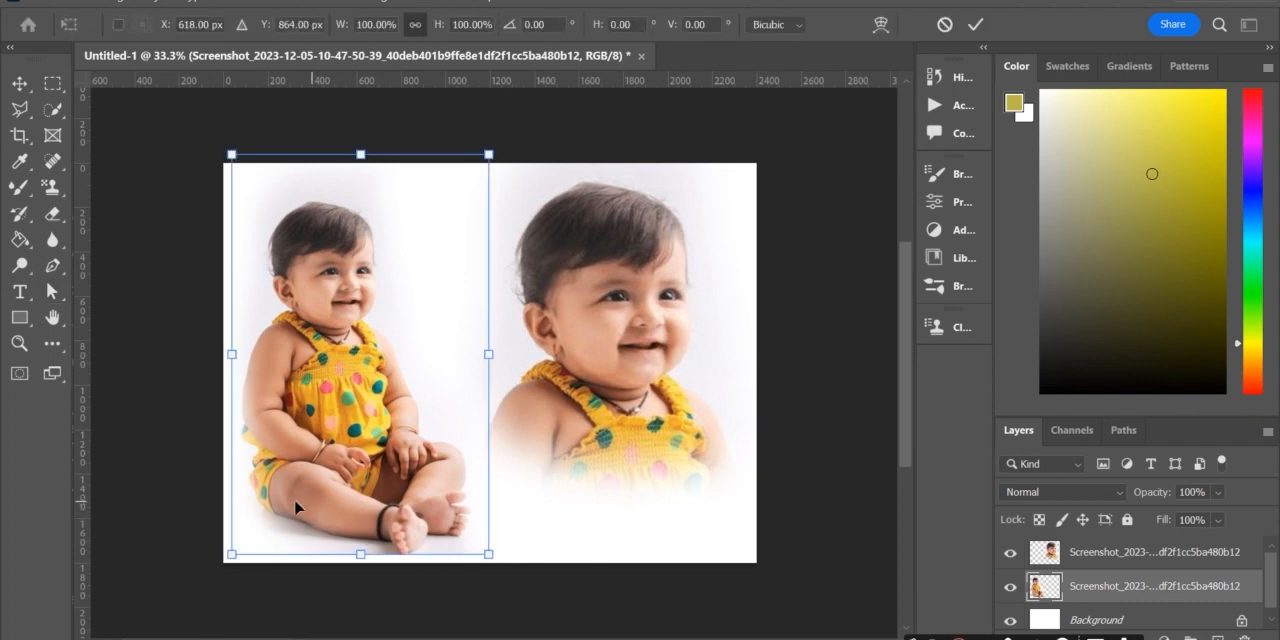
pyautogui.click(52, 213)
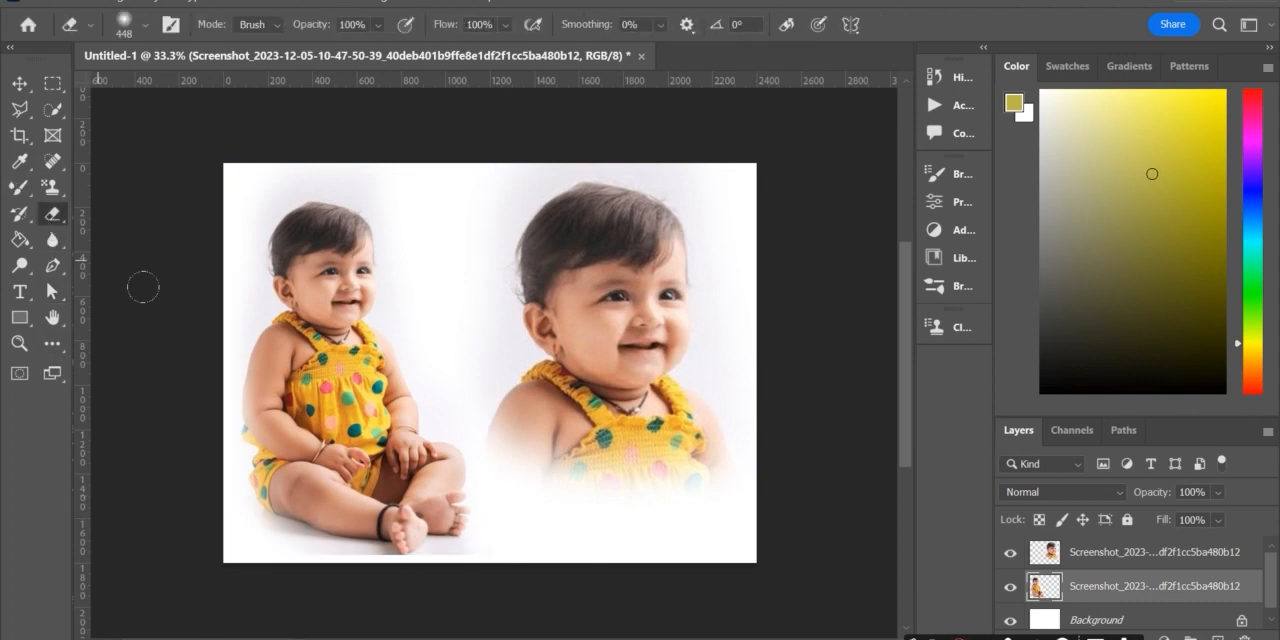
pyautogui.moveTo(232, 522)
pyautogui.mouseDown()
pyautogui.moveTo(328, 569)
pyautogui.moveTo(402, 572)
pyautogui.moveTo(421, 569)
pyautogui.moveTo(349, 570)
pyautogui.moveTo(464, 547)
pyautogui.moveTo(446, 562)
pyautogui.moveTo(461, 550)
pyautogui.moveTo(342, 561)
pyautogui.moveTo(233, 535)
pyautogui.moveTo(177, 460)
pyautogui.mouseUp()
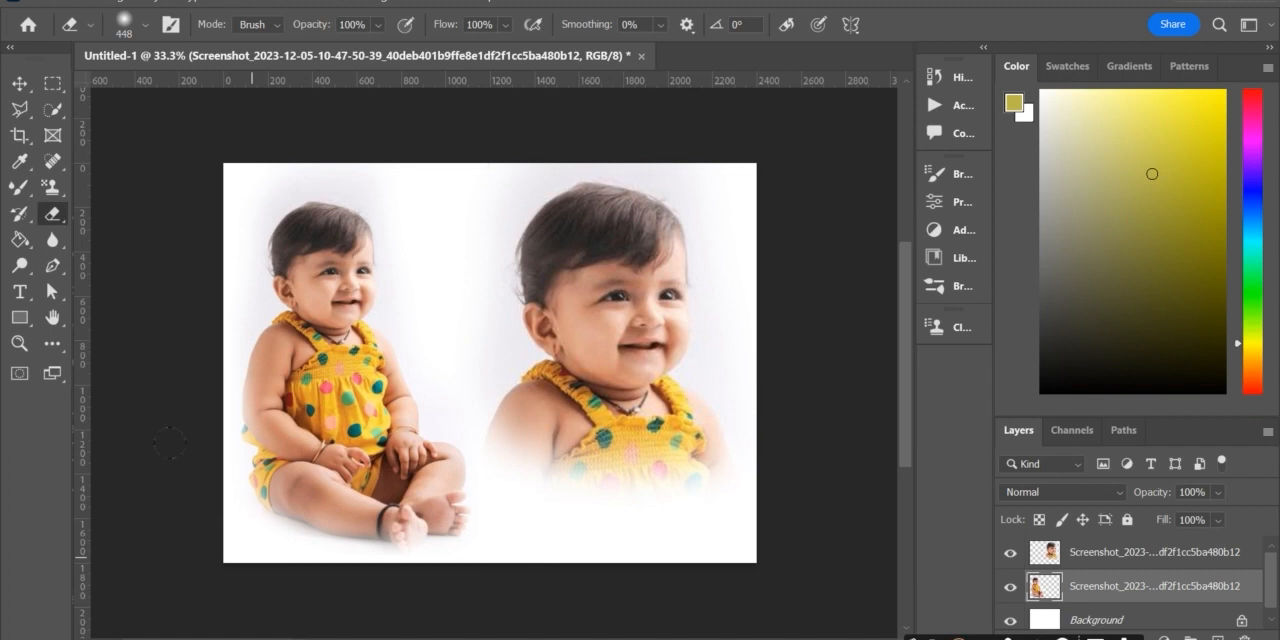
pyautogui.moveTo(196, 222)
pyautogui.mouseDown()
pyautogui.moveTo(280, 240)
pyautogui.moveTo(312, 138)
pyautogui.moveTo(397, 194)
pyautogui.moveTo(403, 306)
pyautogui.moveTo(466, 449)
pyautogui.moveTo(460, 492)
pyautogui.moveTo(544, 463)
pyautogui.moveTo(531, 443)
pyautogui.moveTo(596, 363)
pyautogui.mouseUp()
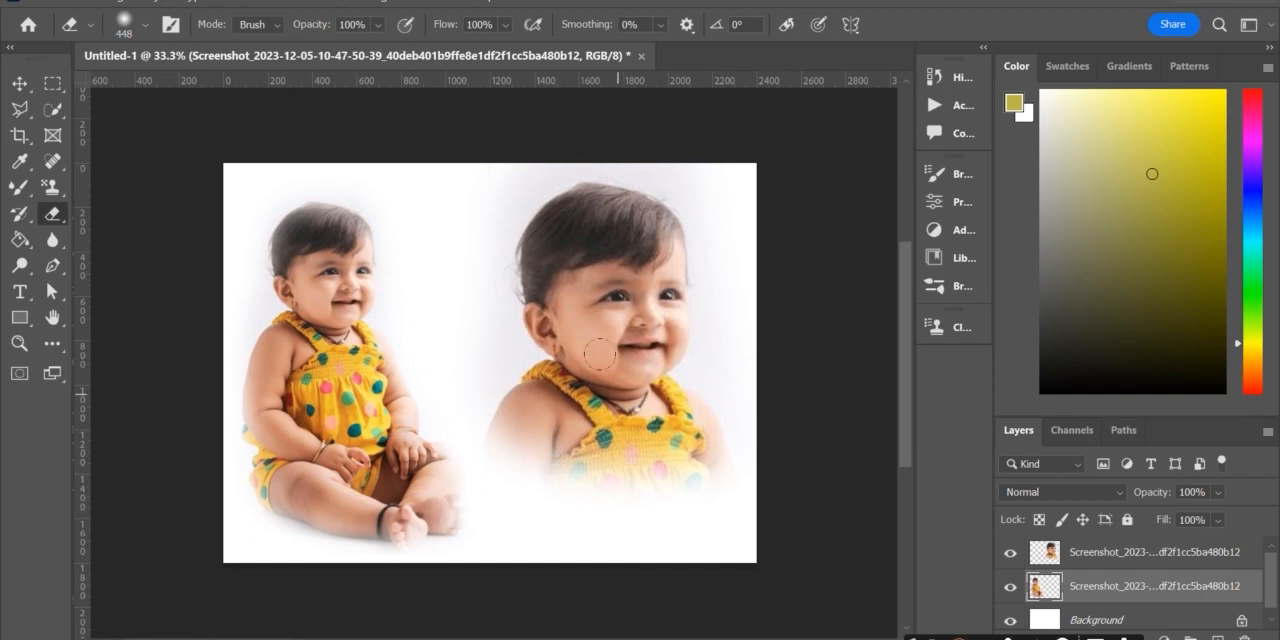
pyautogui.click(52, 291)
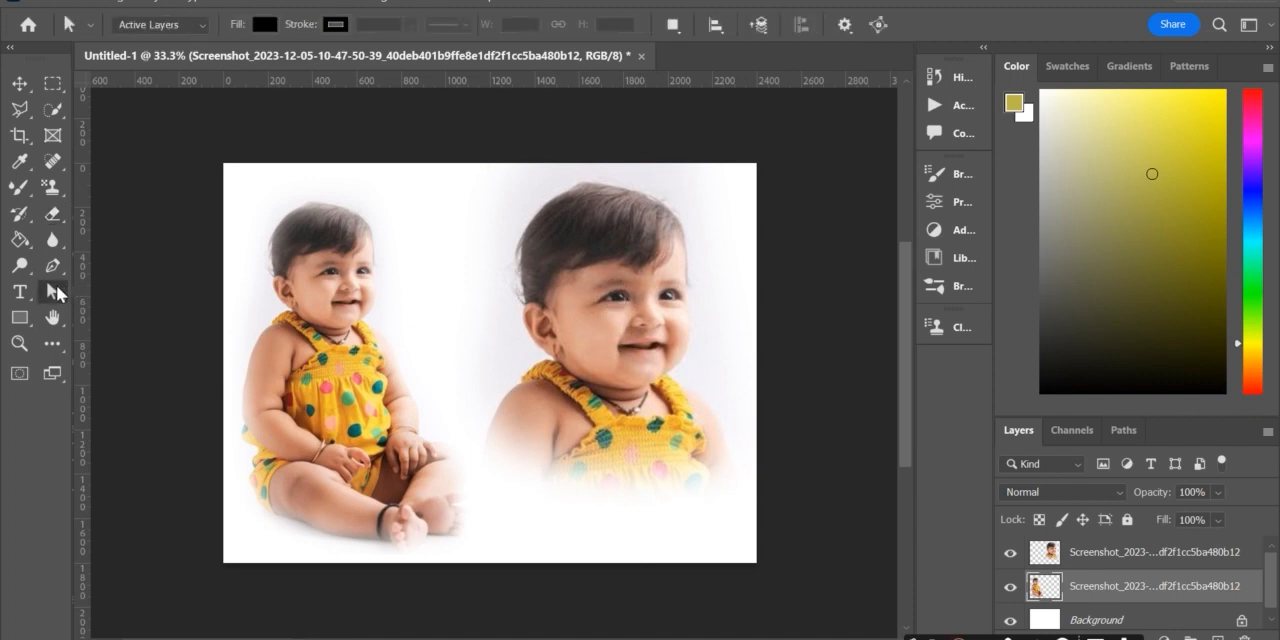
# Step: Fade the side and top edges of the enlarged head-and-shoulders copy into the background with the soft Eraser
pyautogui.click(1076, 550)
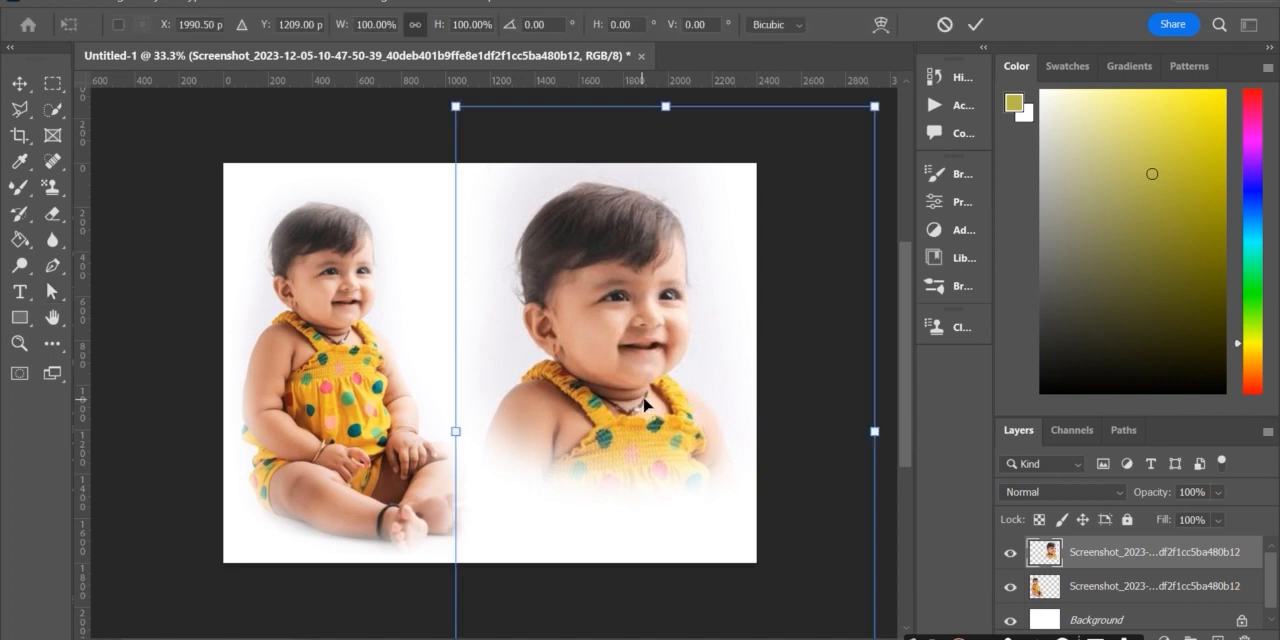
pyautogui.click(46, 213)
pyautogui.moveTo(451, 186)
pyautogui.mouseDown()
pyautogui.moveTo(443, 391)
pyautogui.moveTo(495, 490)
pyautogui.mouseUp()
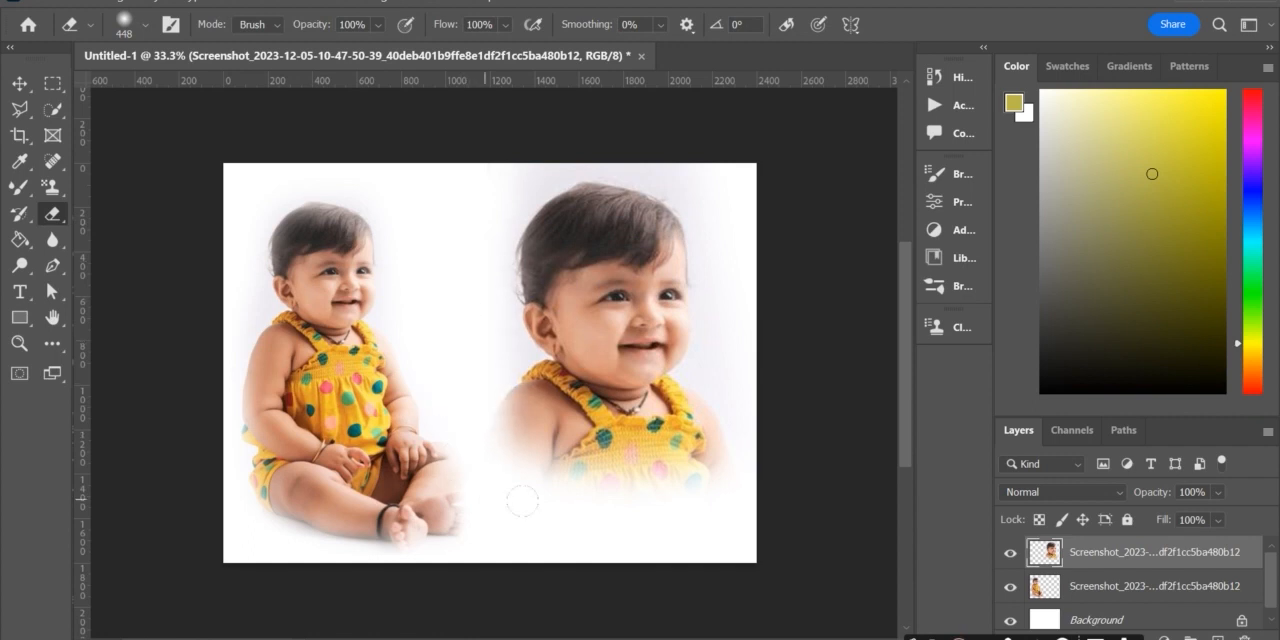
pyautogui.moveTo(720, 341)
pyautogui.mouseDown()
pyautogui.moveTo(702, 228)
pyautogui.moveTo(668, 161)
pyautogui.moveTo(603, 139)
pyautogui.moveTo(493, 147)
pyautogui.moveTo(457, 174)
pyautogui.moveTo(434, 238)
pyautogui.mouseUp()
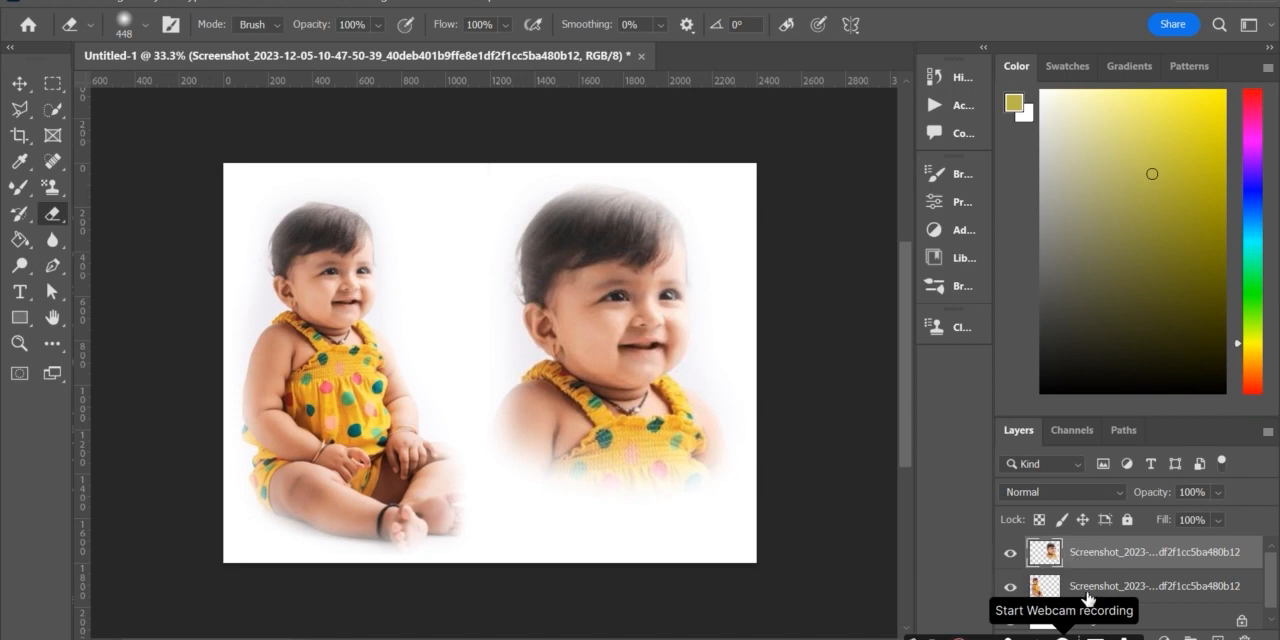
# Step: Set the foreground colour to a fully saturated bright magenta-pink
pyautogui.scroll(-1, 1150, 600)
pyautogui.moveTo(1150, 206)
pyautogui.mouseDown()
pyautogui.moveTo(1197, 103)
pyautogui.moveTo(1215, 93)
pyautogui.mouseUp()
pyautogui.click(1257, 158)
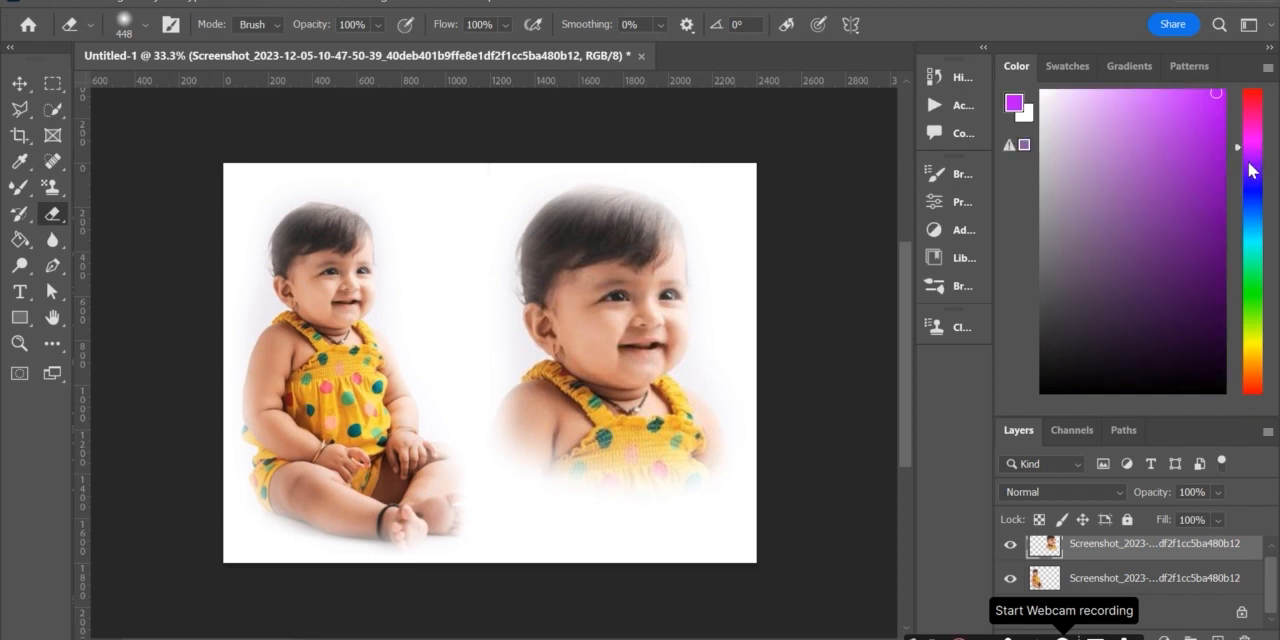
pyautogui.click(1252, 124)
pyautogui.click(1153, 132)
pyautogui.click(1223, 93)
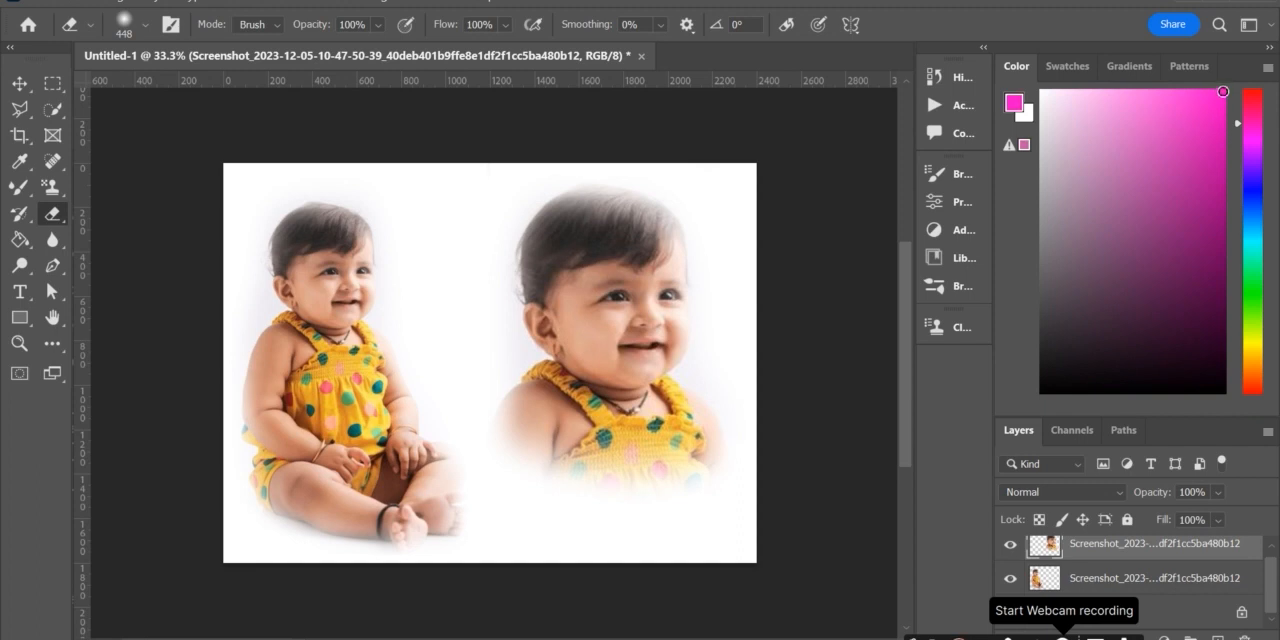
# Step: Fill the Background layer with the bright pink foreground colour
pyautogui.click(44, 4)
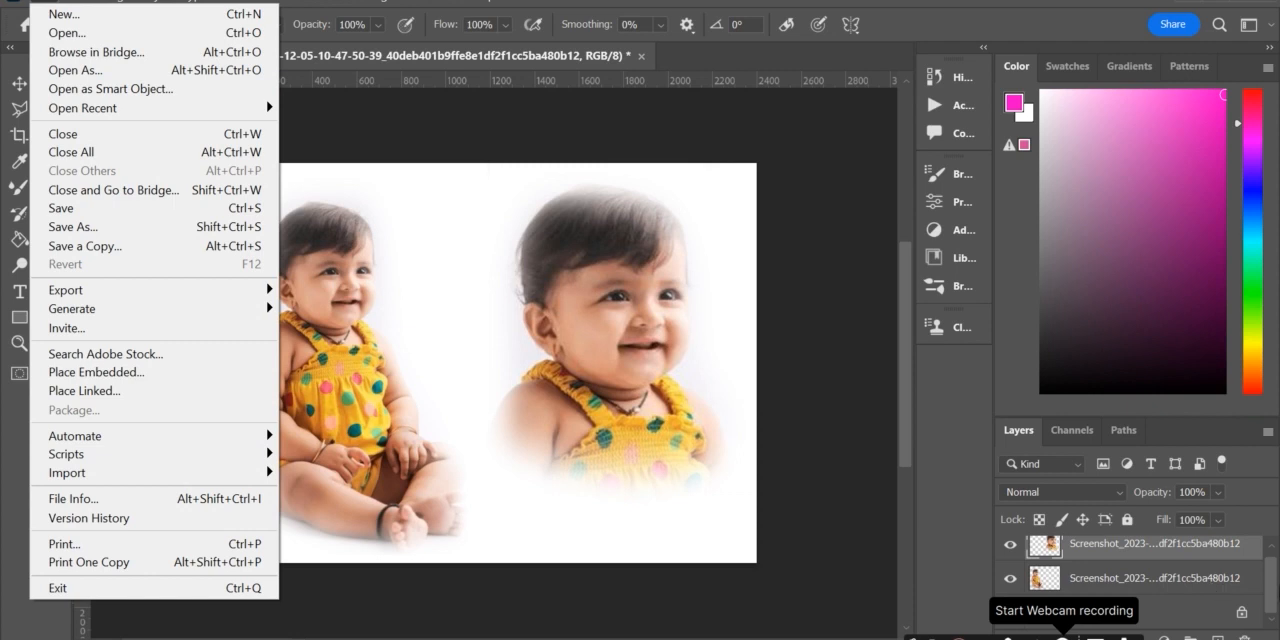
pyautogui.click(1268, 580)
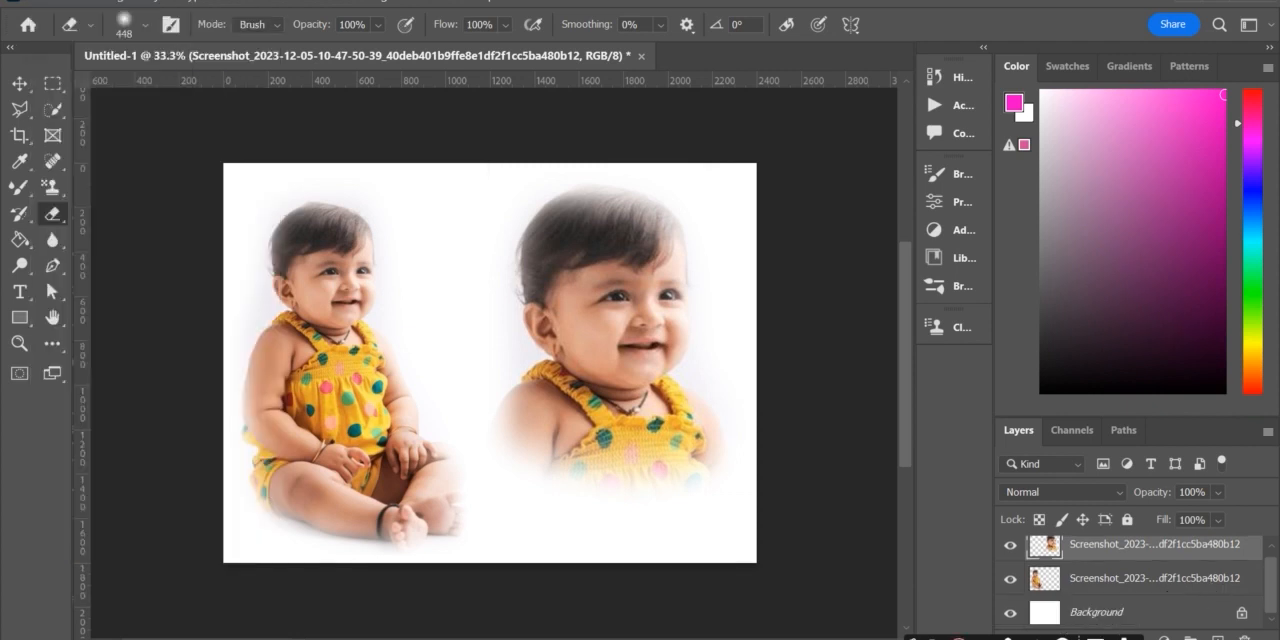
pyautogui.click(1080, 614)
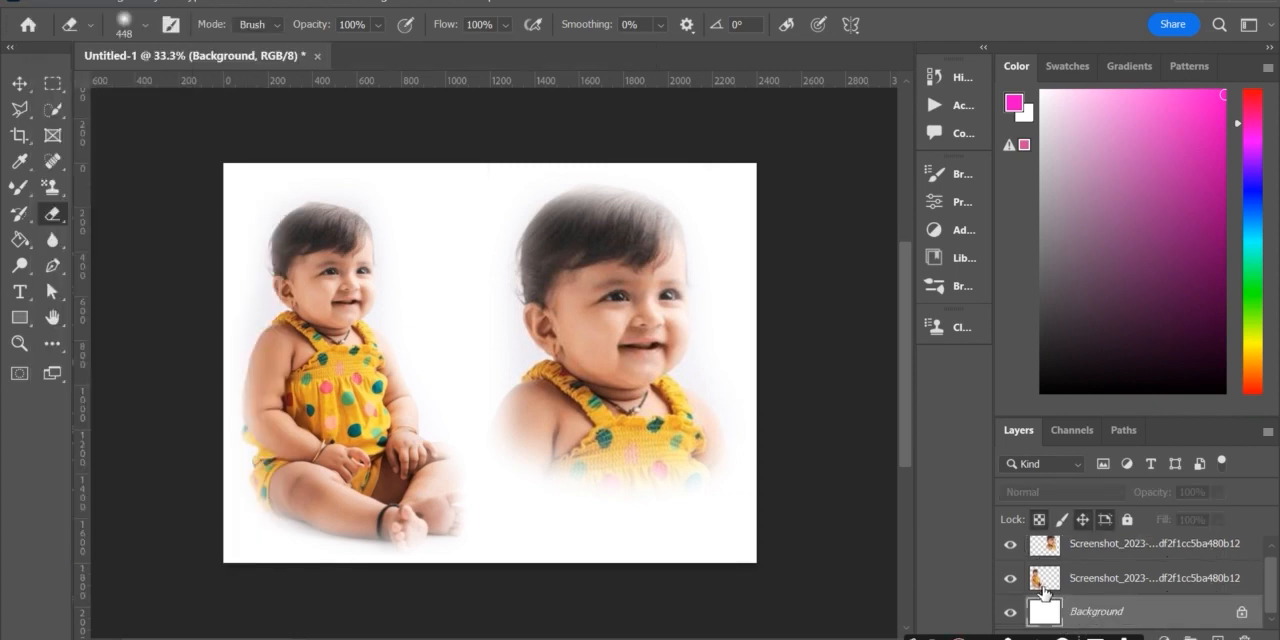
pyautogui.click(80, 3)
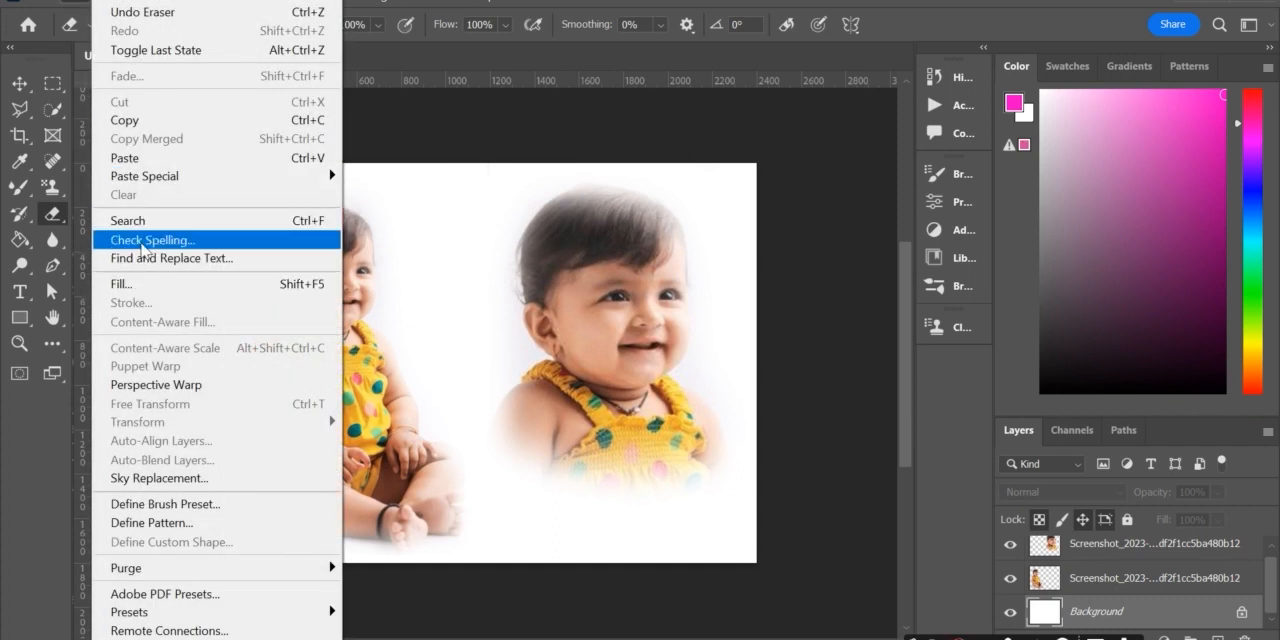
pyautogui.click(138, 284)
pyautogui.click(757, 130)
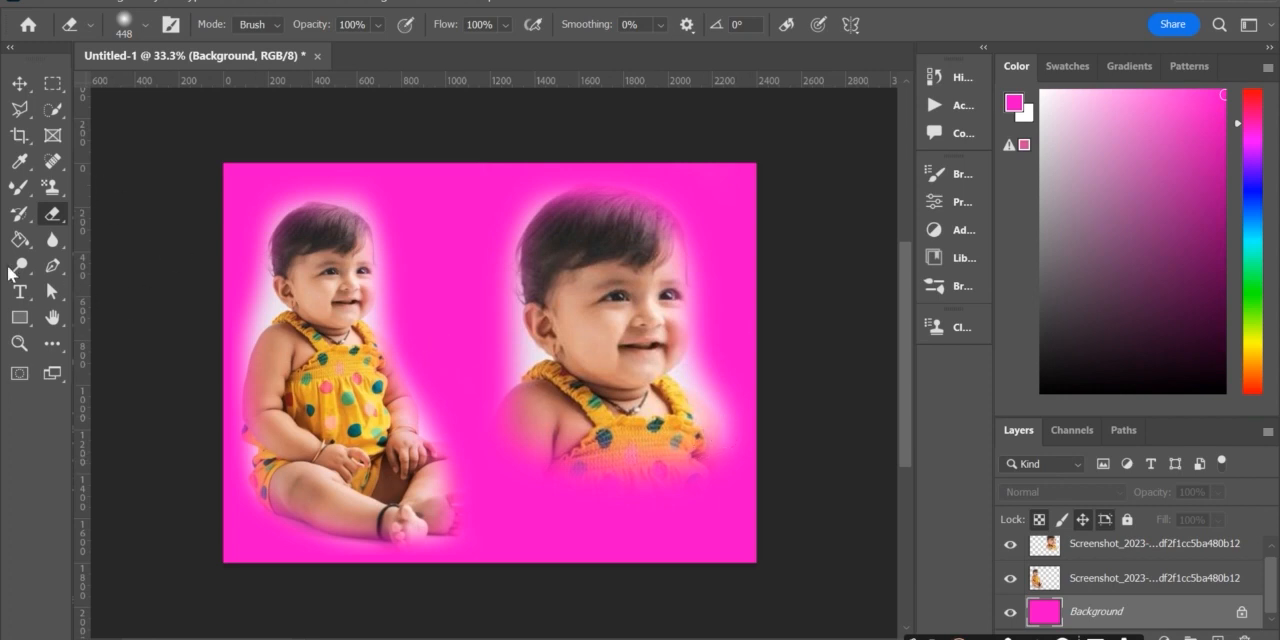
# Step: Erase a soft white spot on the pink background beside the larger portrait's shoulder and blend it outward with the Mixer Brush
pyautogui.click(717, 422)
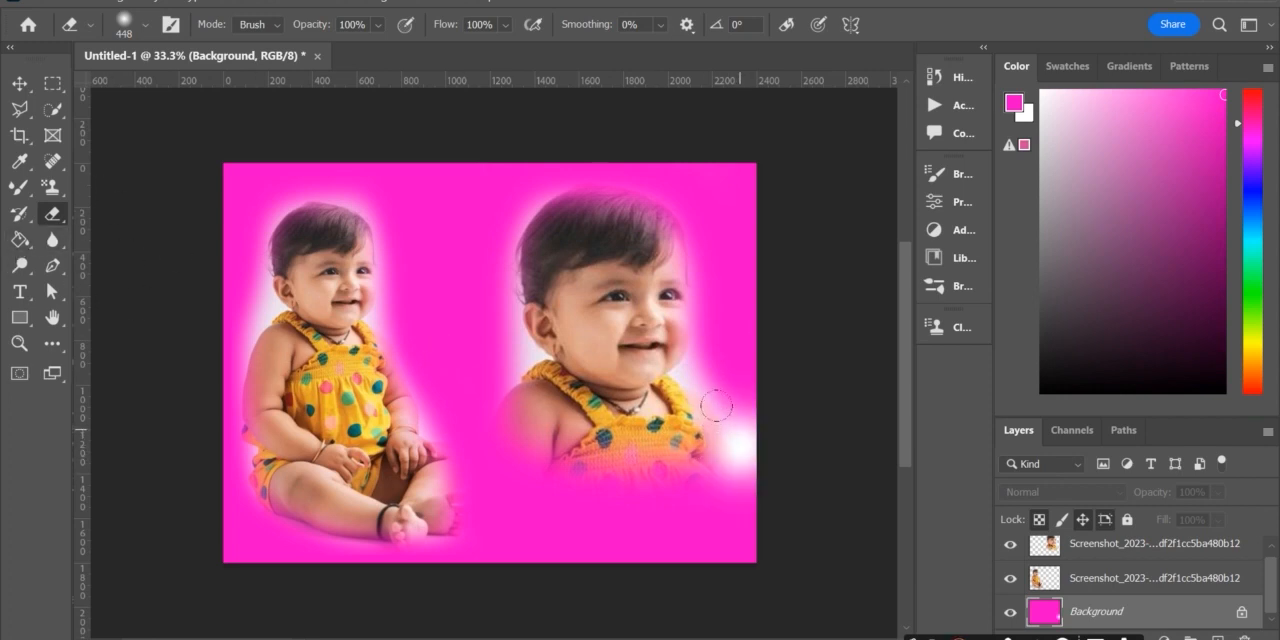
pyautogui.click(19, 214)
pyautogui.click(19, 187)
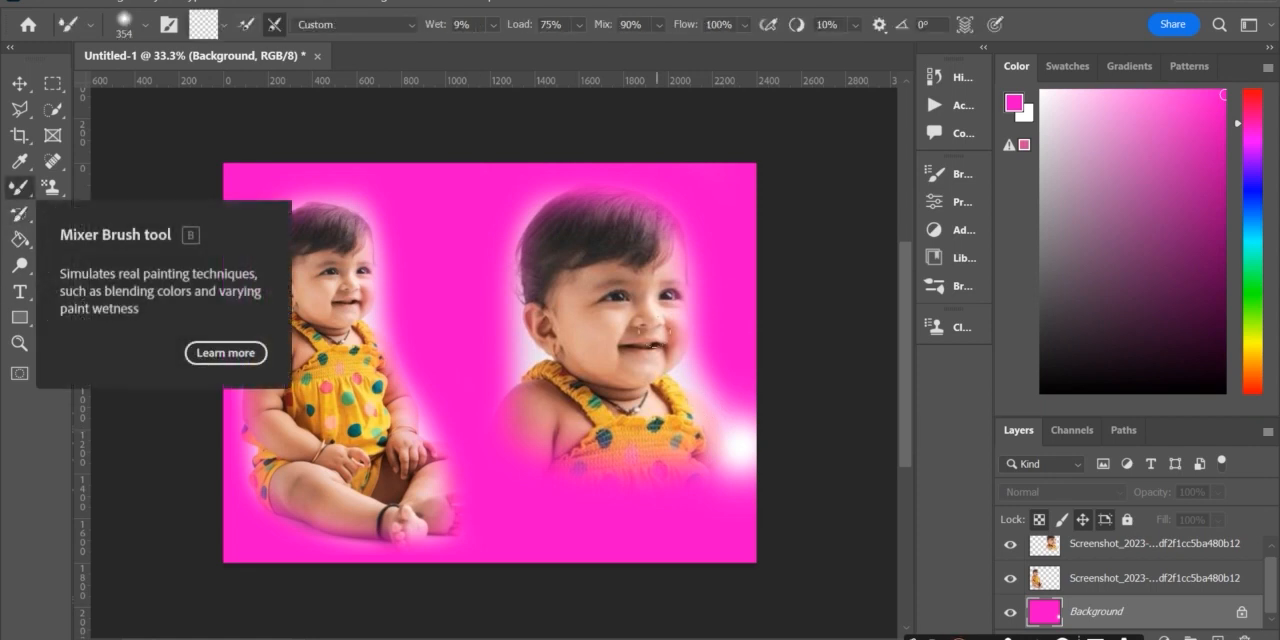
pyautogui.moveTo(735, 447)
pyautogui.mouseDown()
pyautogui.moveTo(740, 474)
pyautogui.moveTo(722, 402)
pyautogui.moveTo(730, 465)
pyautogui.moveTo(662, 540)
pyautogui.moveTo(728, 505)
pyautogui.moveTo(740, 478)
pyautogui.moveTo(742, 410)
pyautogui.moveTo(683, 338)
pyautogui.mouseUp()
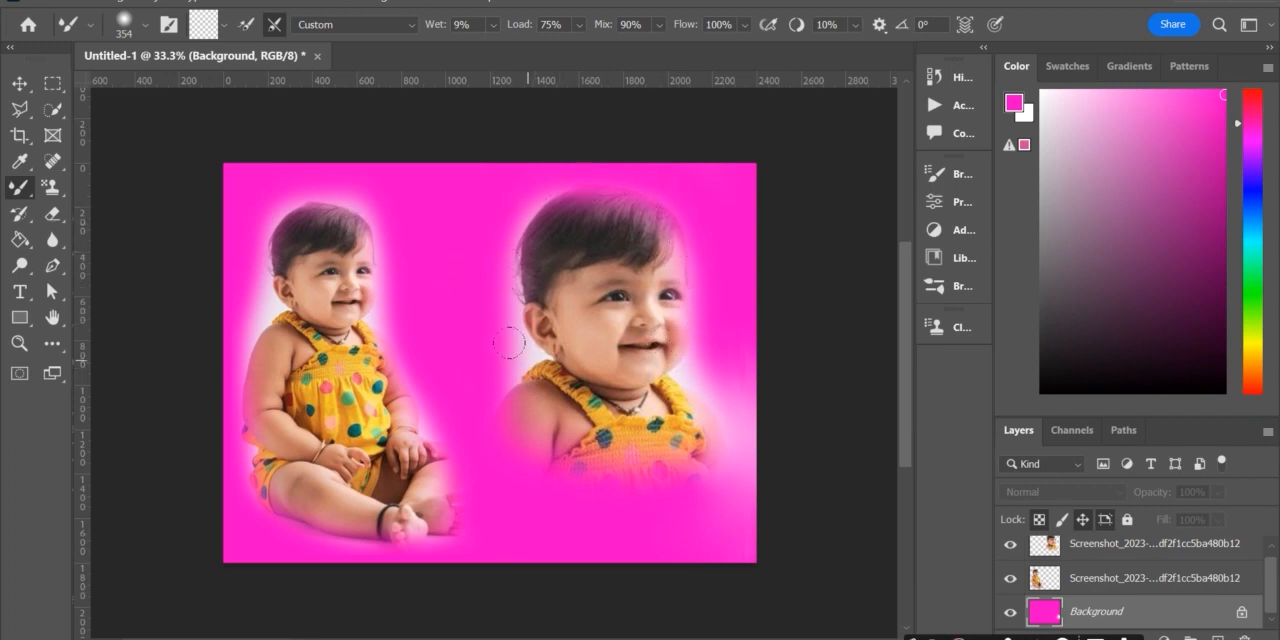
# Step: Convert the locked Background into a regular editable layer with the default settings
pyautogui.doubleClick(1080, 614)
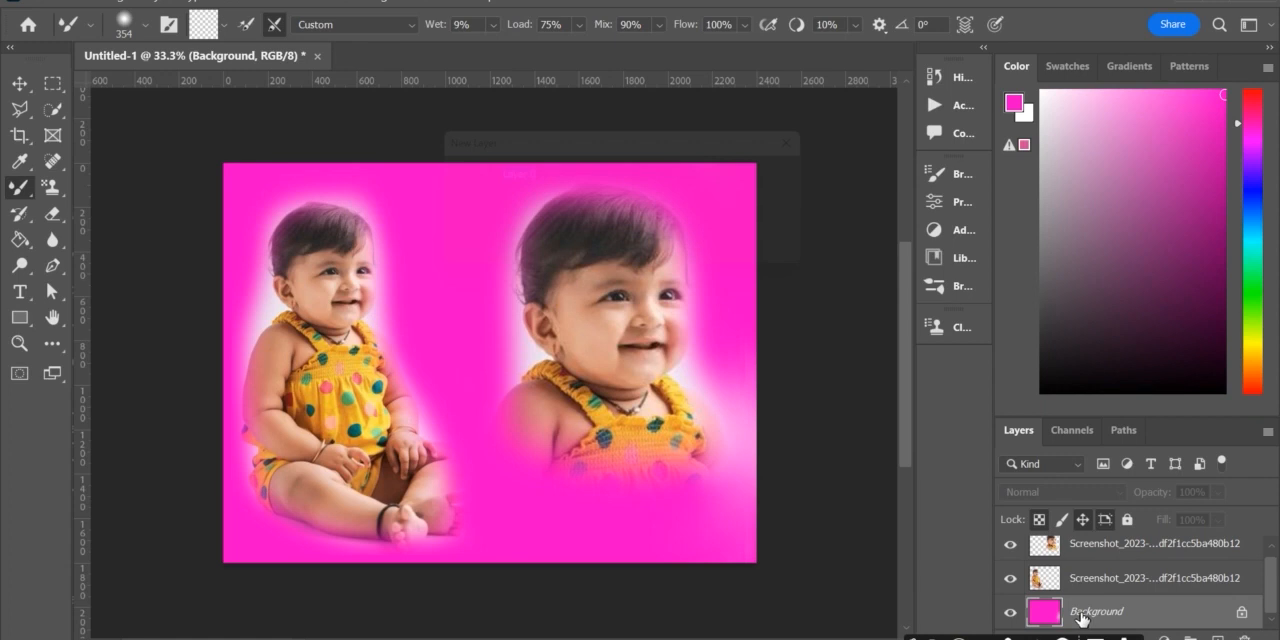
pyautogui.click(801, 177)
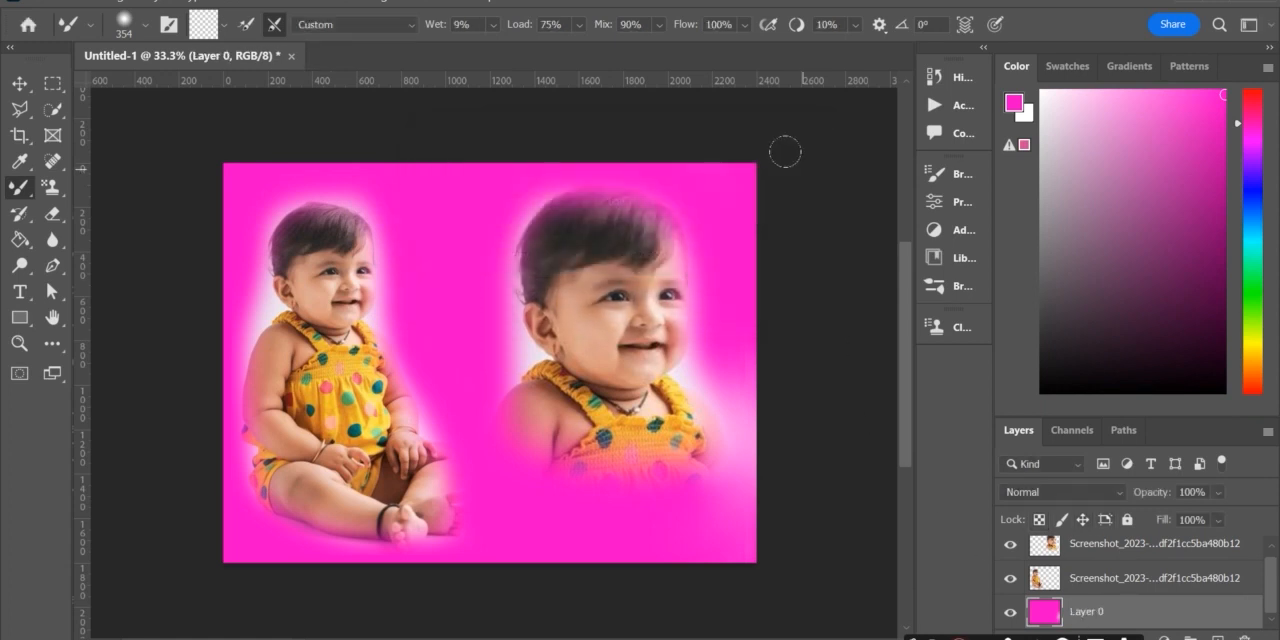
pyautogui.rightClick(1105, 617)
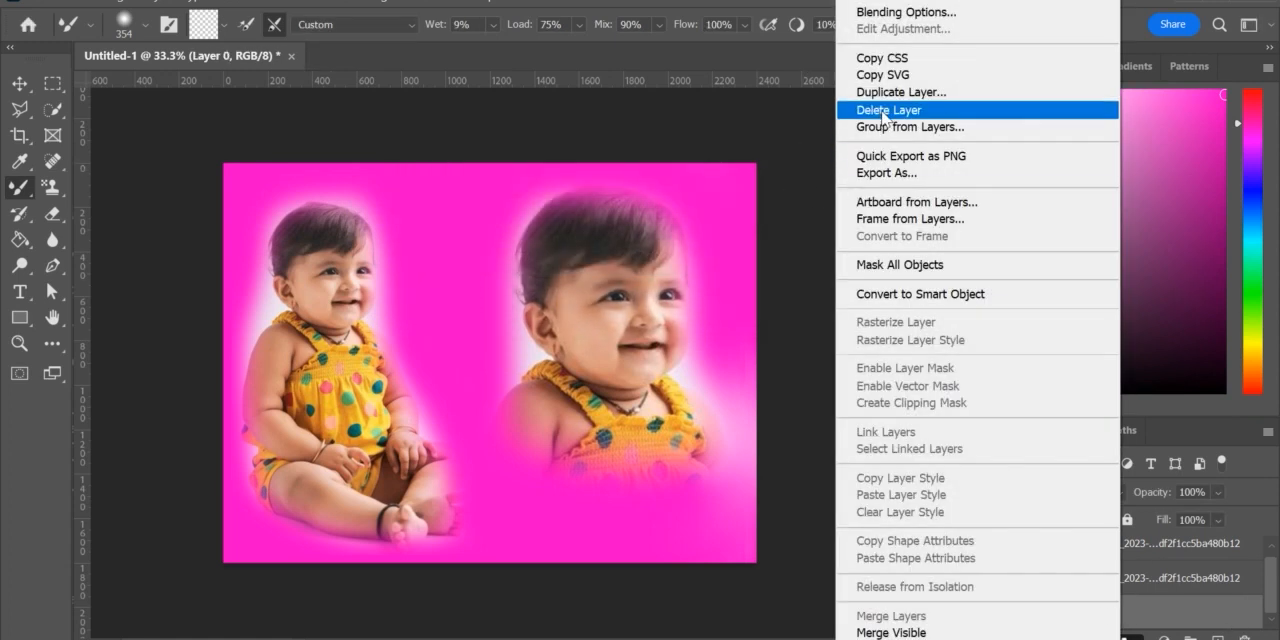
pyautogui.click(876, 58)
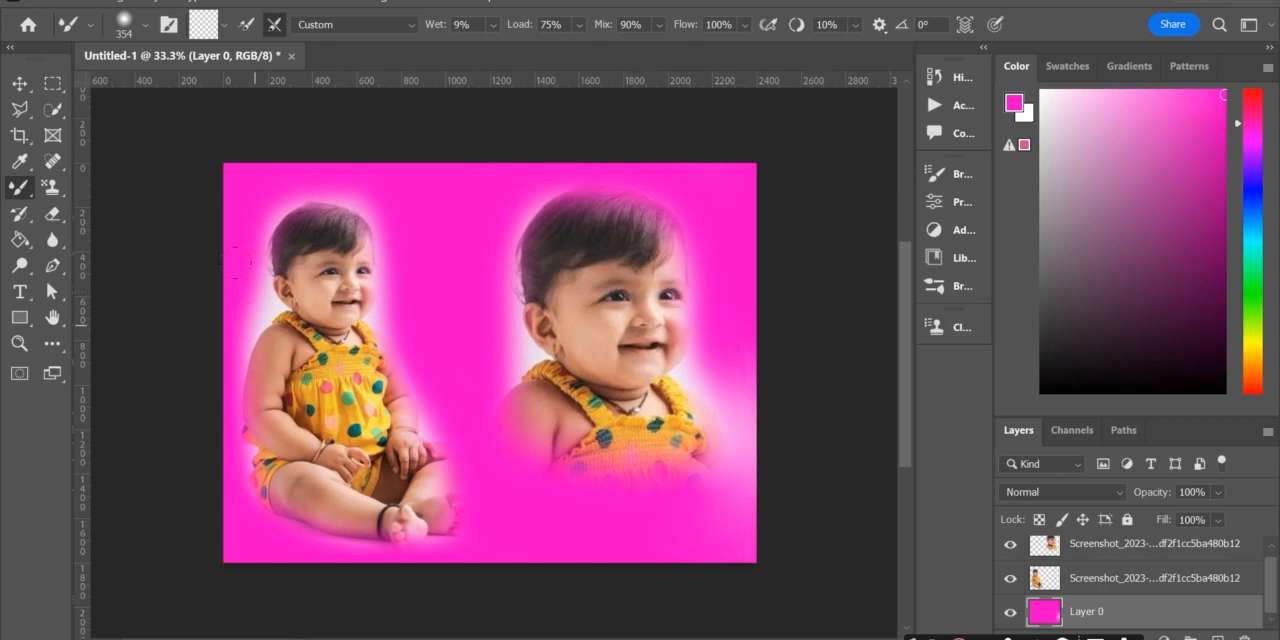
# Step: Switch from the Mixer Brush to the regular Brush tool for painting on the pink layer
pyautogui.rightClick(19, 187)
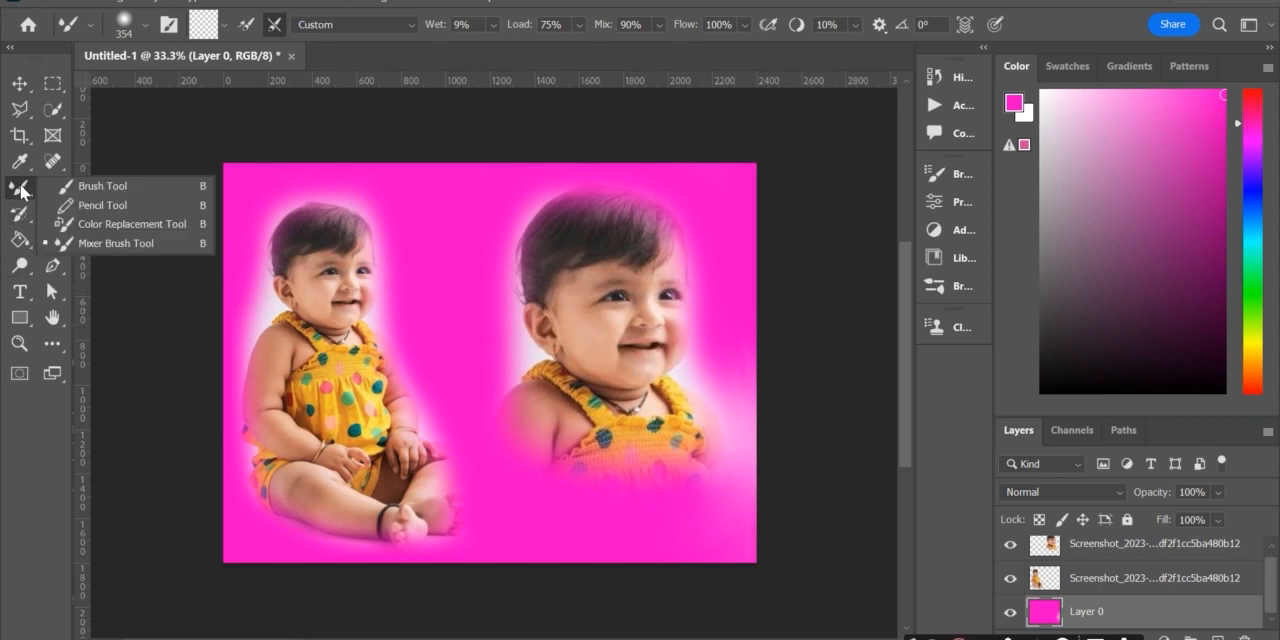
pyautogui.click(93, 186)
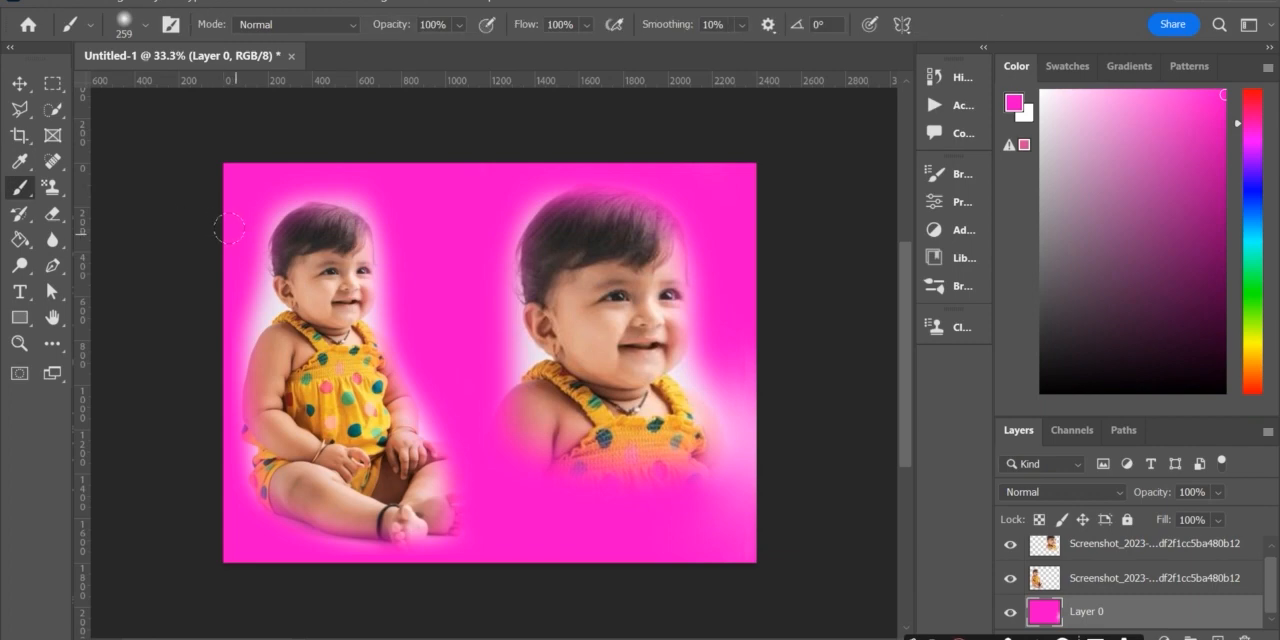